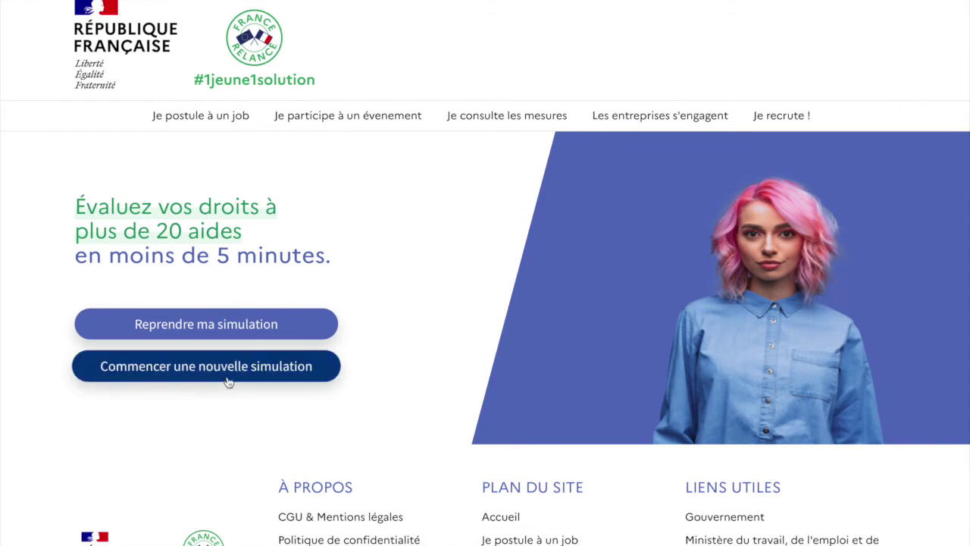
Start a new simulation, fill in the date of birth and continue to the profile questions
{"action": "left_click", "coordinate": [229, 376]}
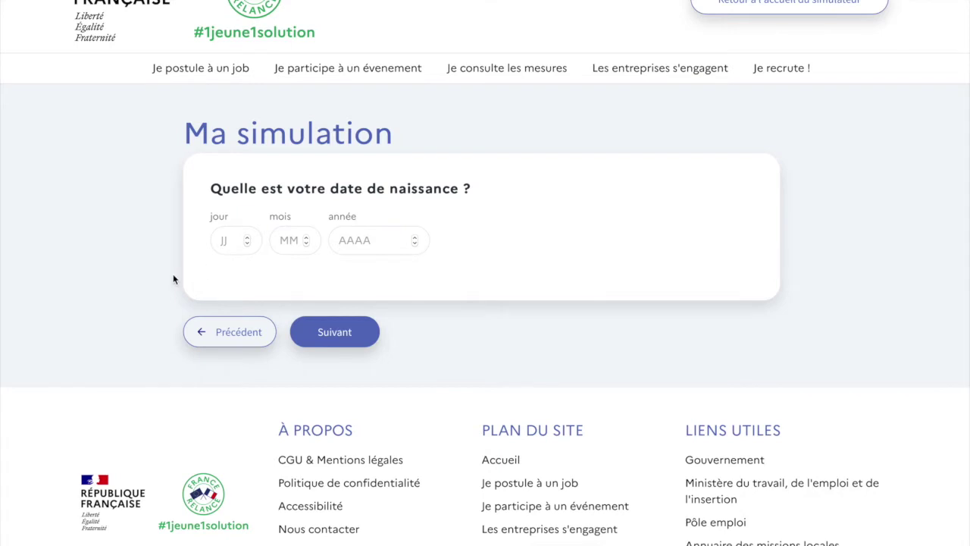
{"action": "scroll", "coordinate": [173, 276], "scroll_direction": "up", "scroll_amount": 1}
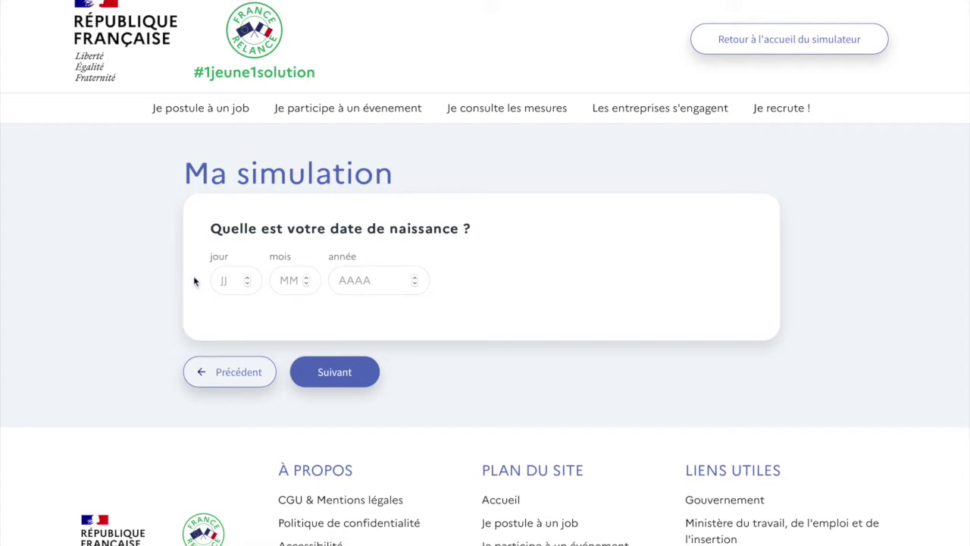
{"action": "left_click", "coordinate": [236, 280]}
{"action": "type", "text": "01"}
{"action": "left_click", "coordinate": [298, 281]}
{"action": "type", "text": "07"}
{"action": "left_click", "coordinate": [331, 279]}
{"action": "type", "text": "1992"}
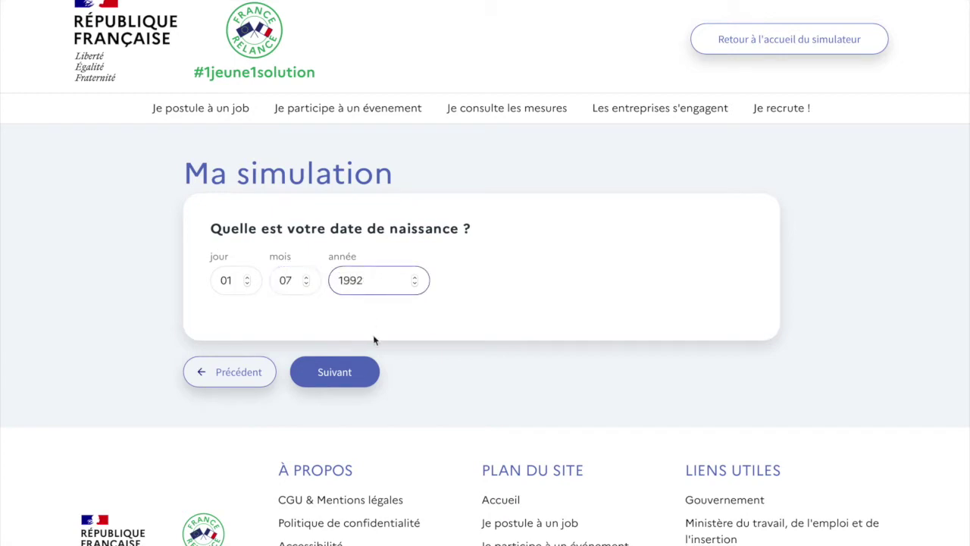
{"action": "left_click", "coordinate": [342, 381]}
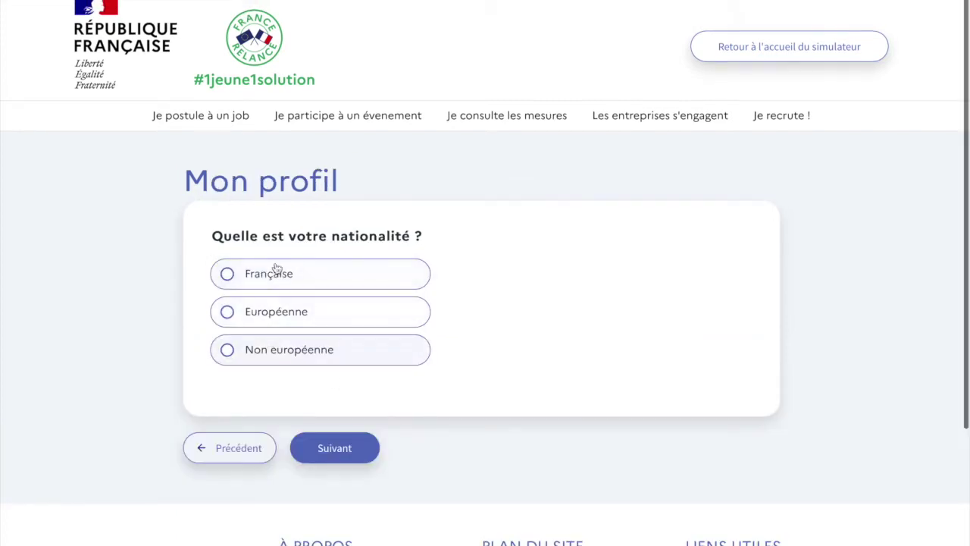
Set the nationality to "Non européenne" and the current status to "Étudiant·e en formation ou alternance", submitting each answer
{"action": "left_click", "coordinate": [265, 362]}
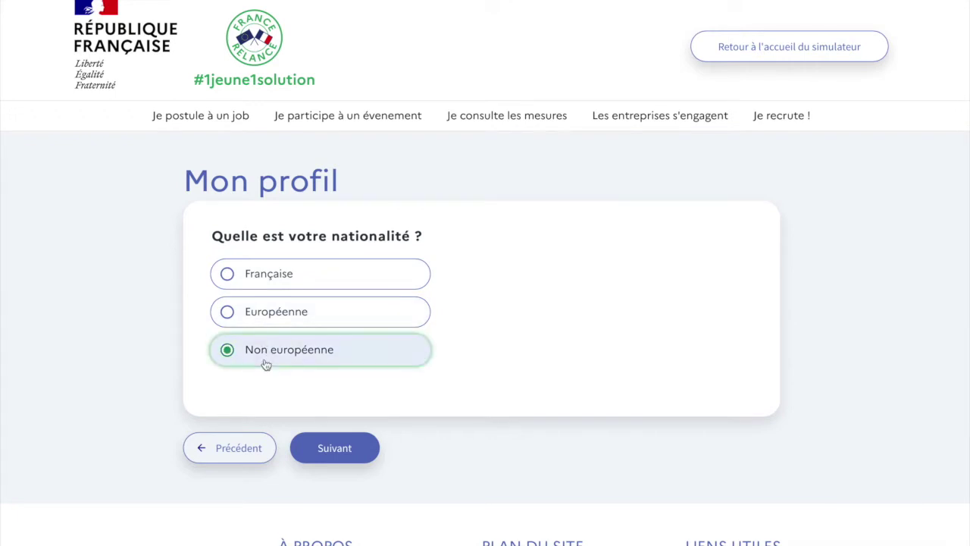
{"action": "left_click", "coordinate": [337, 458]}
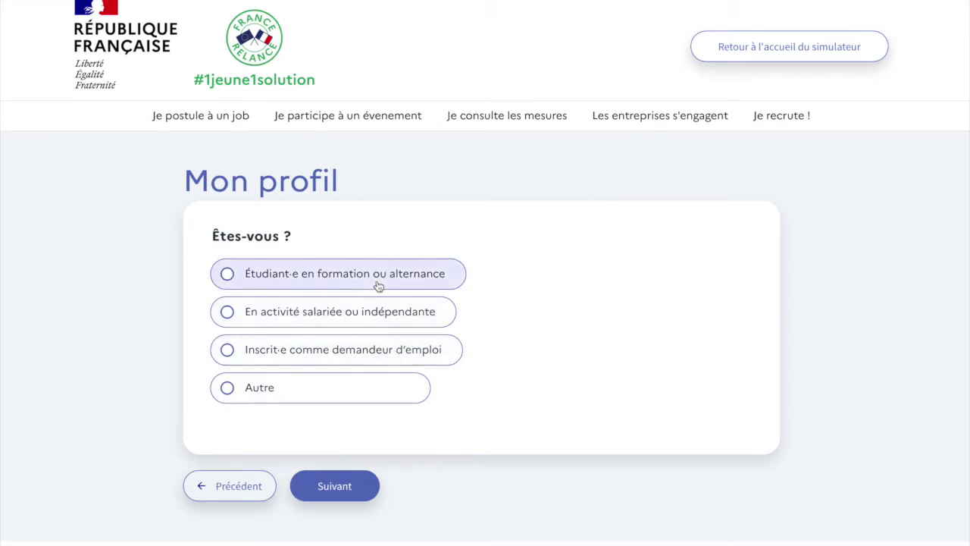
{"action": "left_click", "coordinate": [299, 287]}
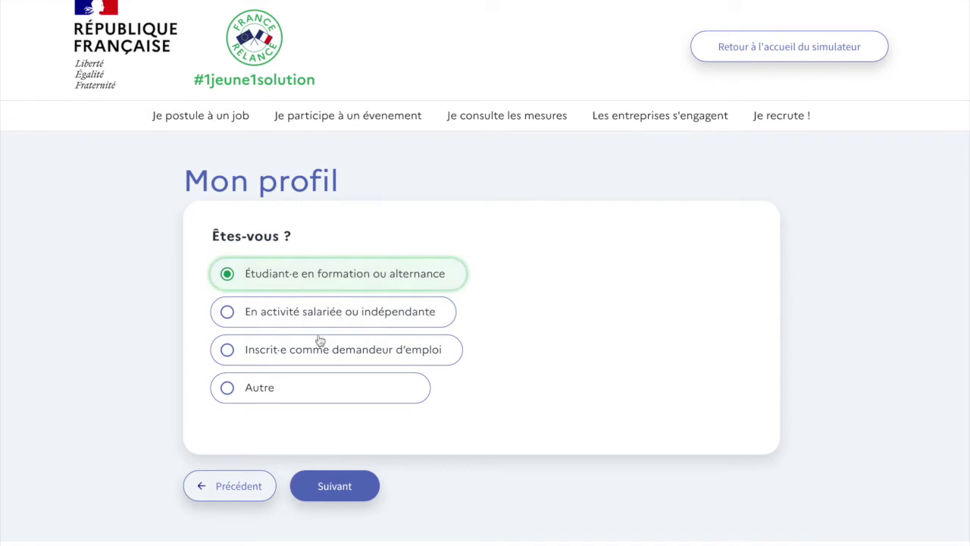
{"action": "left_click", "coordinate": [334, 486]}
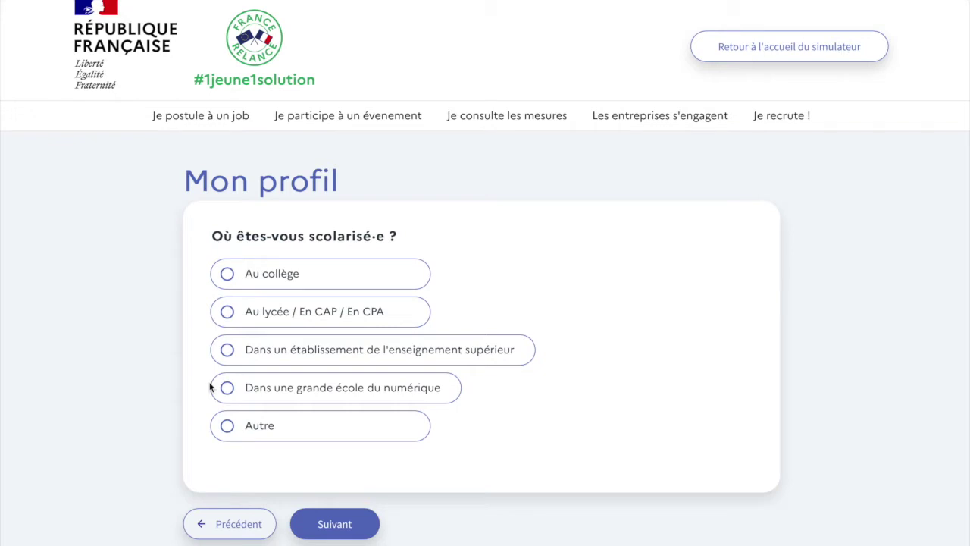
Give the place of study as "Dans un établissement de l'enseignement supérieur" and the class as "Master - 1ère année", submitting both answers
{"action": "left_click", "coordinate": [359, 362]}
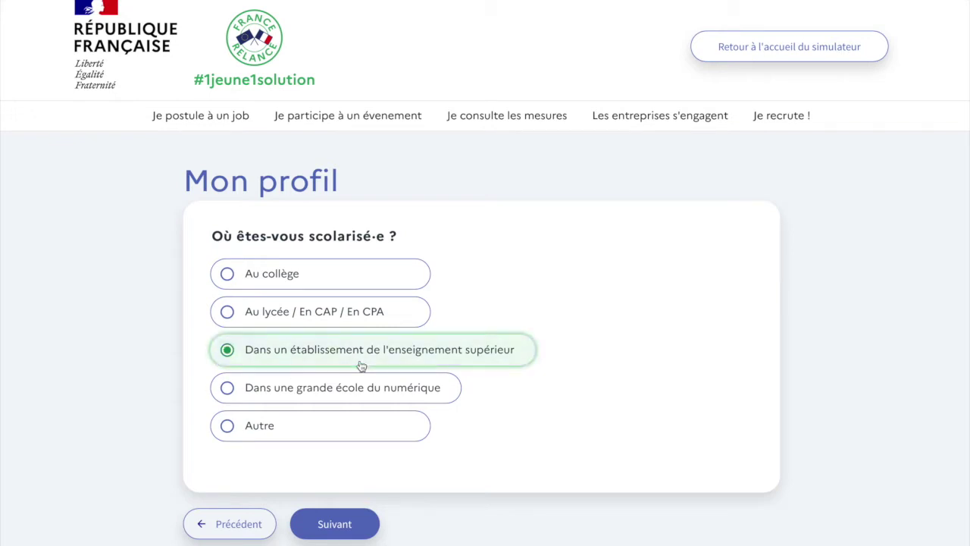
{"action": "left_click", "coordinate": [341, 526]}
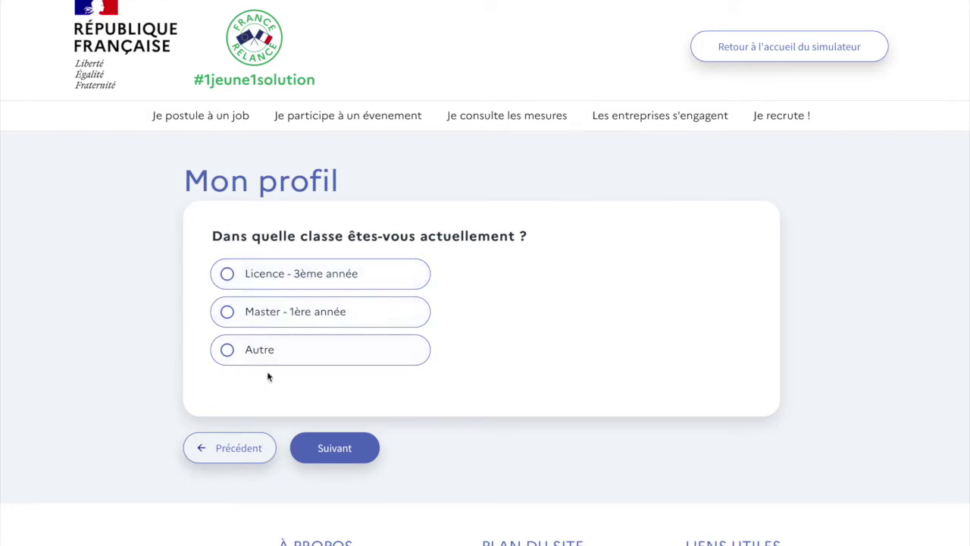
{"action": "left_click", "coordinate": [336, 318]}
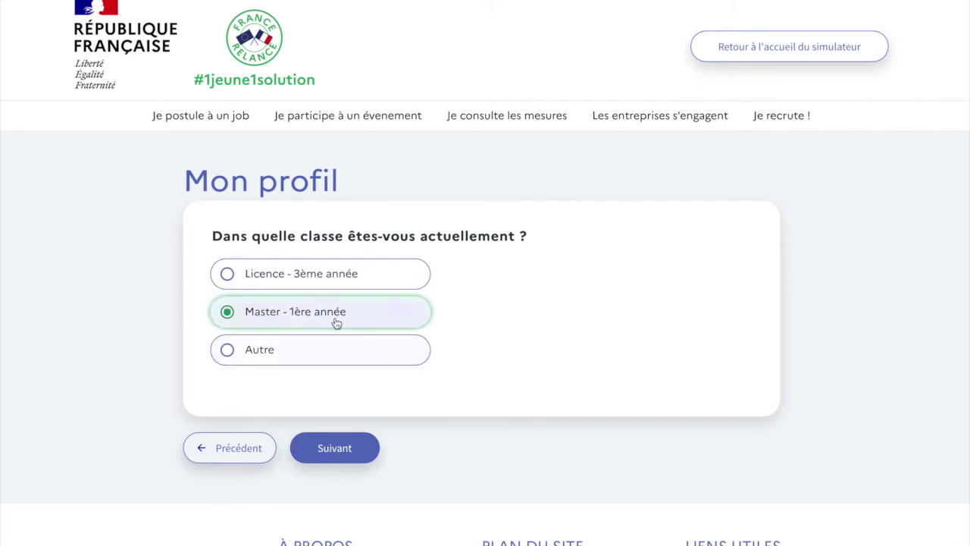
{"action": "left_click", "coordinate": [331, 455]}
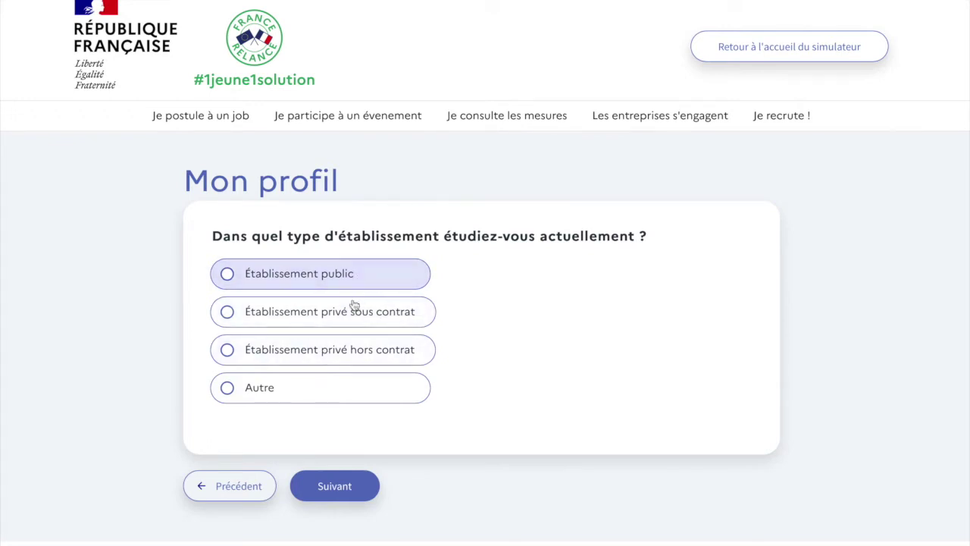
Set the type of school to "Établissement public" and answer "Non" to the alternance question, submitting both answers
{"action": "left_click", "coordinate": [304, 286]}
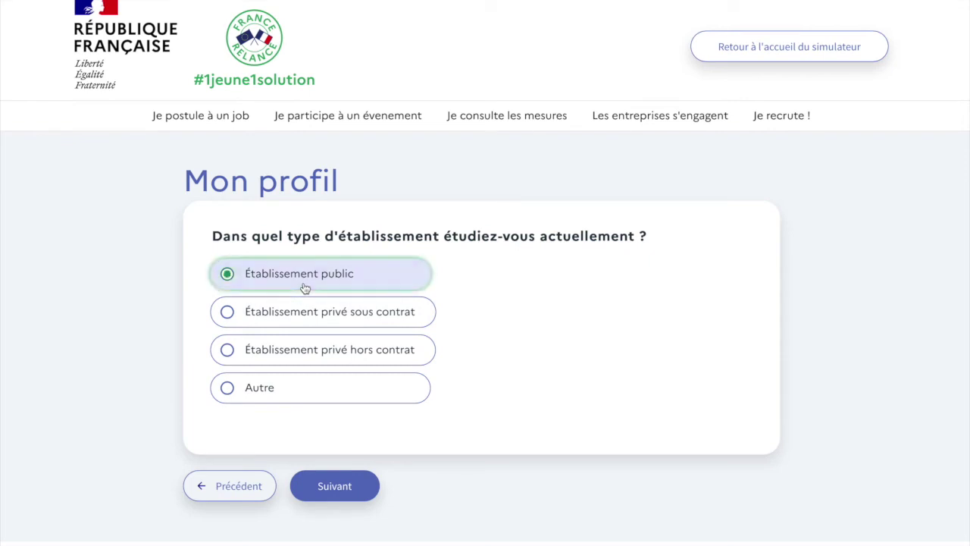
{"action": "left_click", "coordinate": [348, 487]}
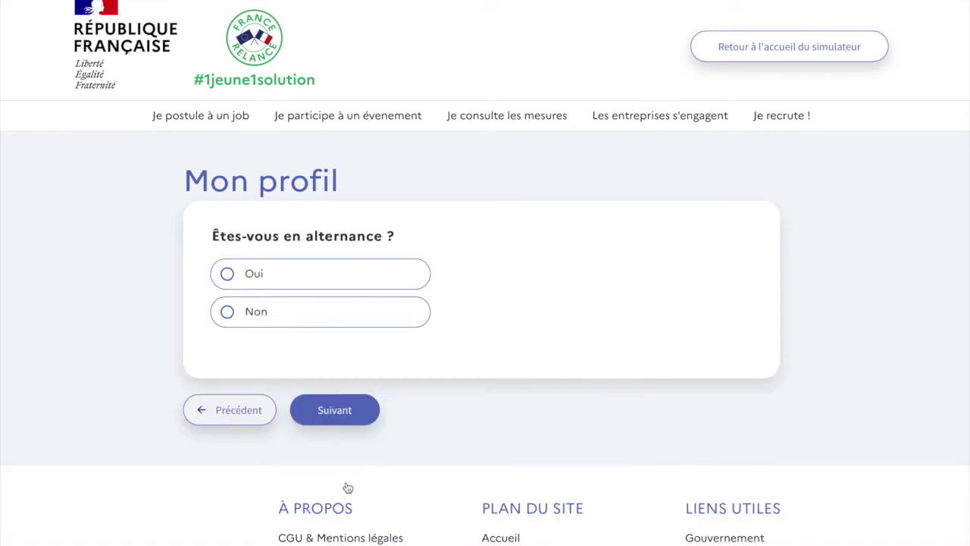
{"action": "left_click", "coordinate": [319, 320]}
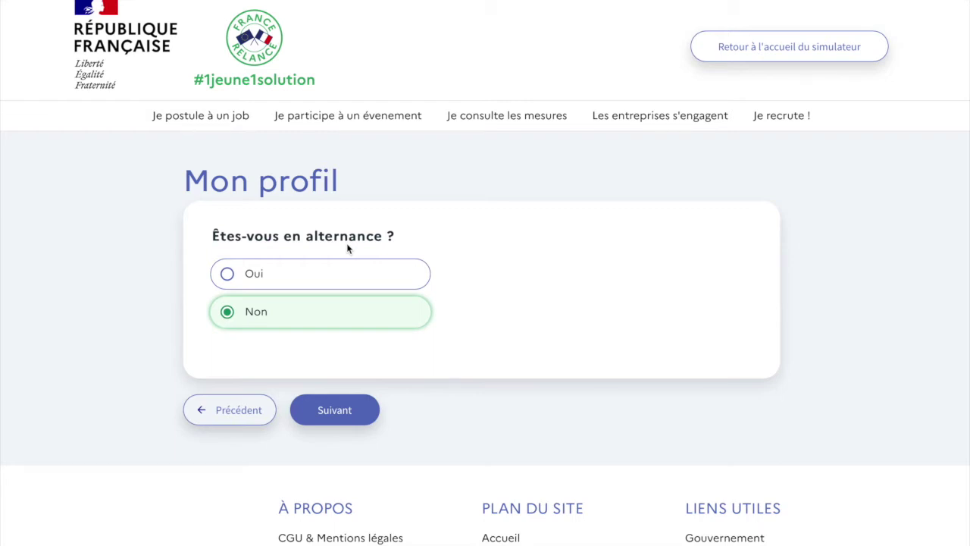
{"action": "left_click", "coordinate": [334, 415]}
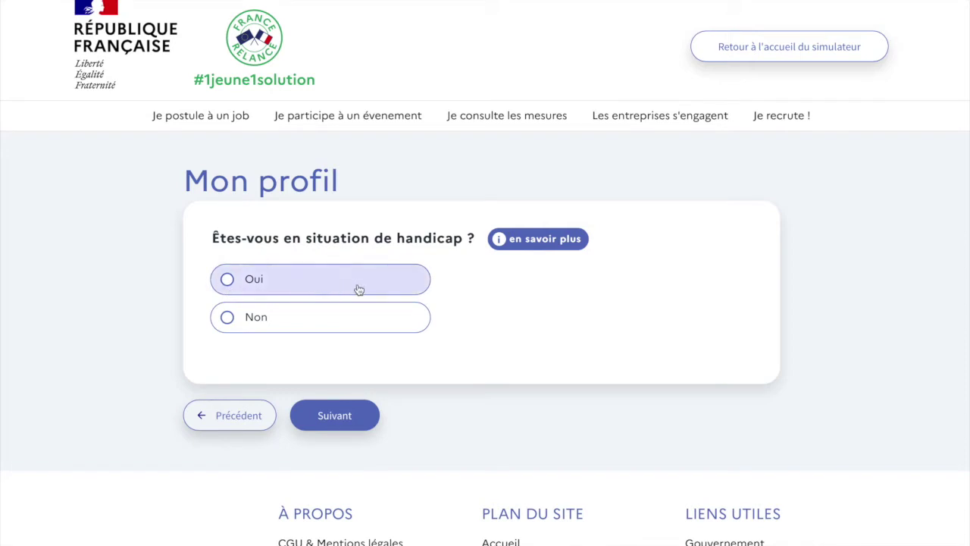
Answer "Non" to the disability question and continue past the dependent children page without adding a child
{"action": "left_click", "coordinate": [325, 328]}
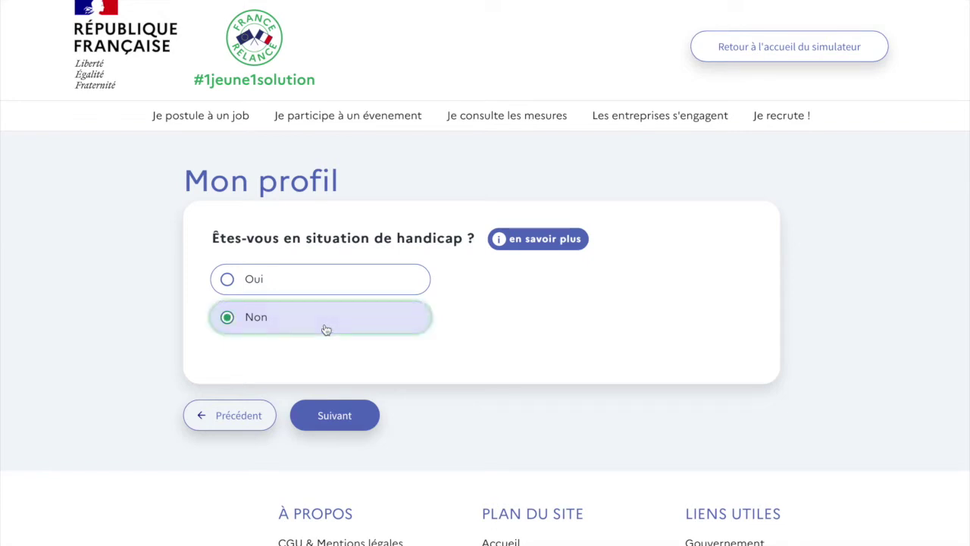
{"action": "left_click", "coordinate": [334, 425]}
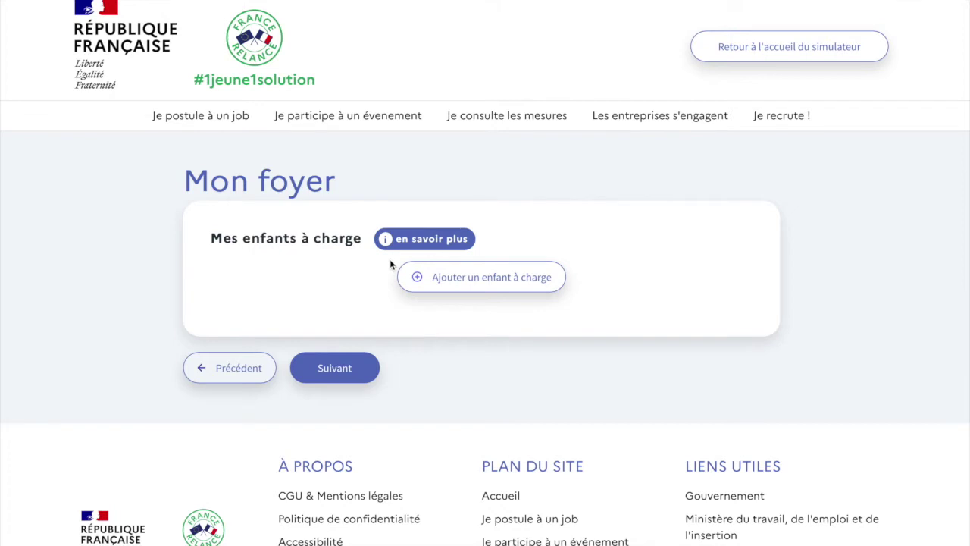
{"action": "left_click", "coordinate": [343, 370]}
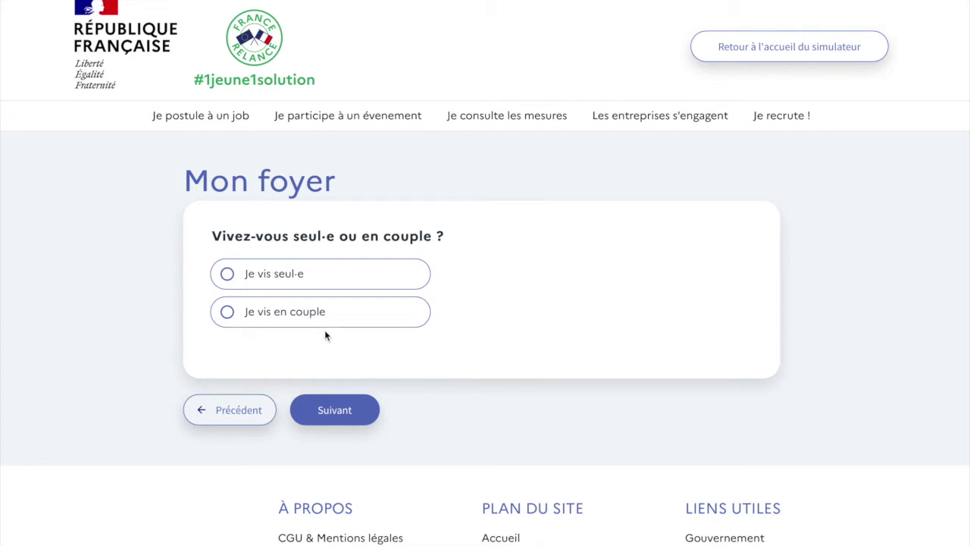
Set the household situation to "Je vis seul·e" and the parents' situation to "Décédés", submitting both answers
{"action": "left_click", "coordinate": [301, 281]}
{"action": "left_click", "coordinate": [334, 413]}
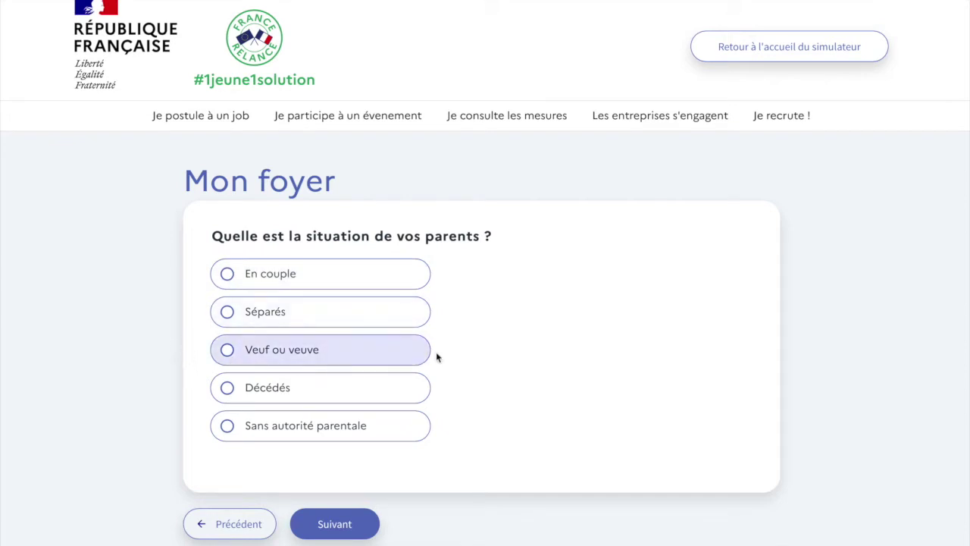
{"action": "left_click", "coordinate": [302, 391]}
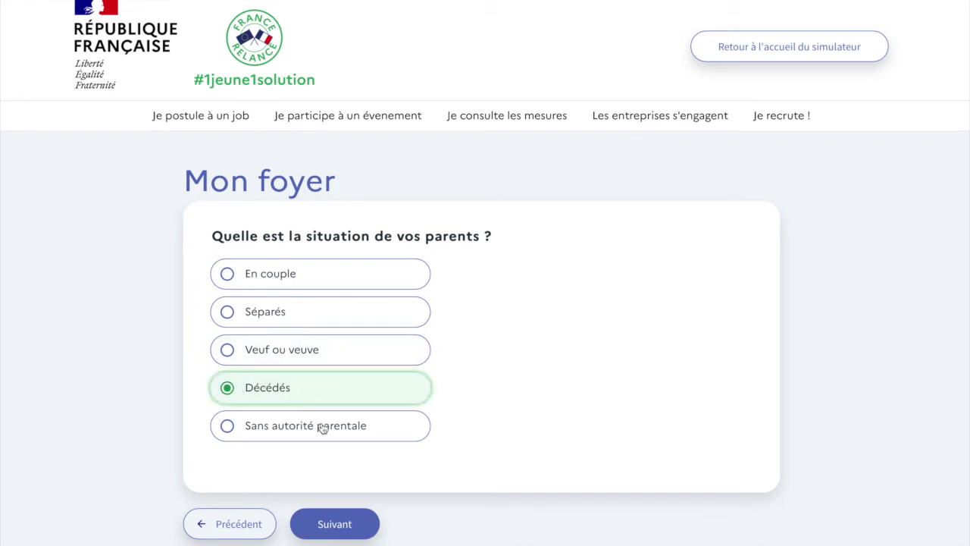
{"action": "left_click", "coordinate": [343, 527]}
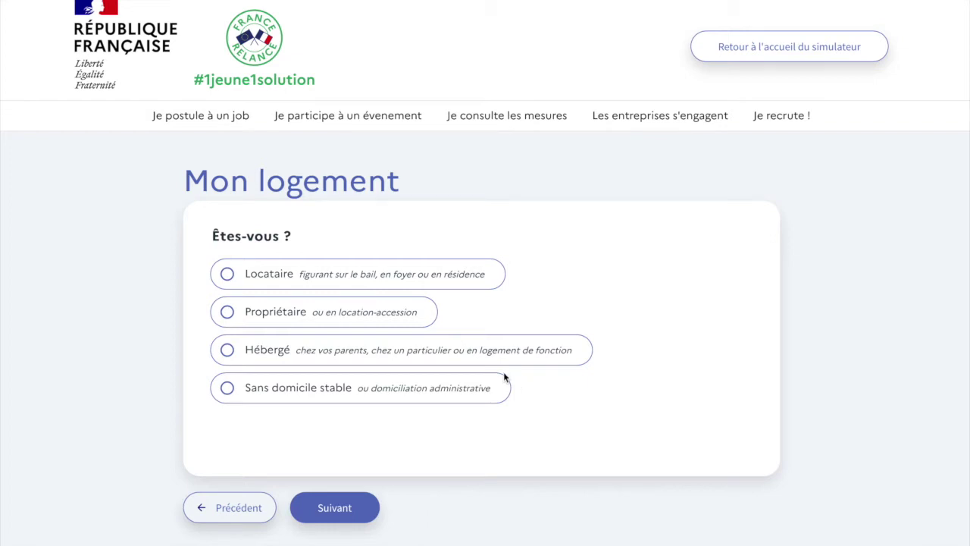
Set the housing status to "Locataire" with "Foyer" as the type of rented housing, and submit the answers
{"action": "left_click", "coordinate": [417, 281]}
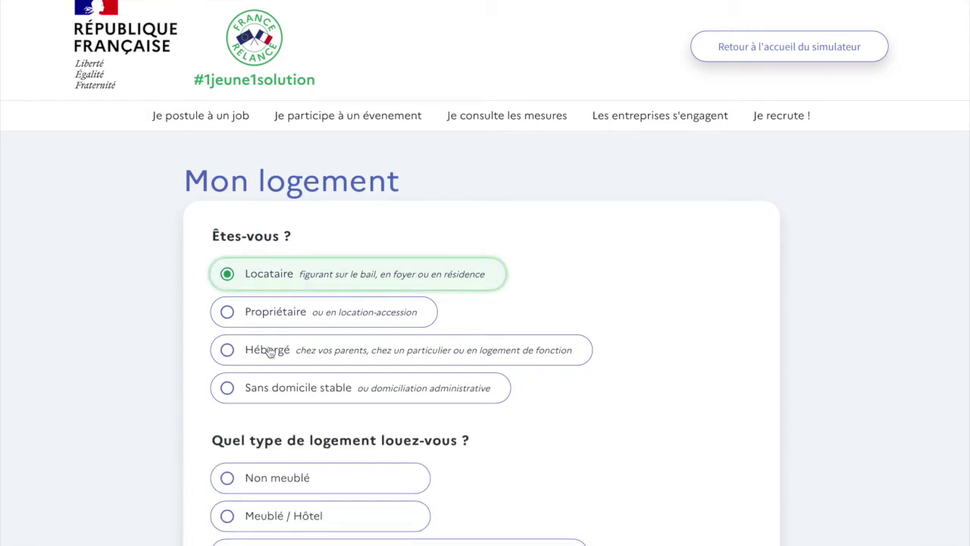
{"action": "scroll", "coordinate": [117, 480], "scroll_direction": "down", "scroll_amount": 2}
{"action": "scroll", "coordinate": [117, 474], "scroll_direction": "down", "scroll_amount": 3}
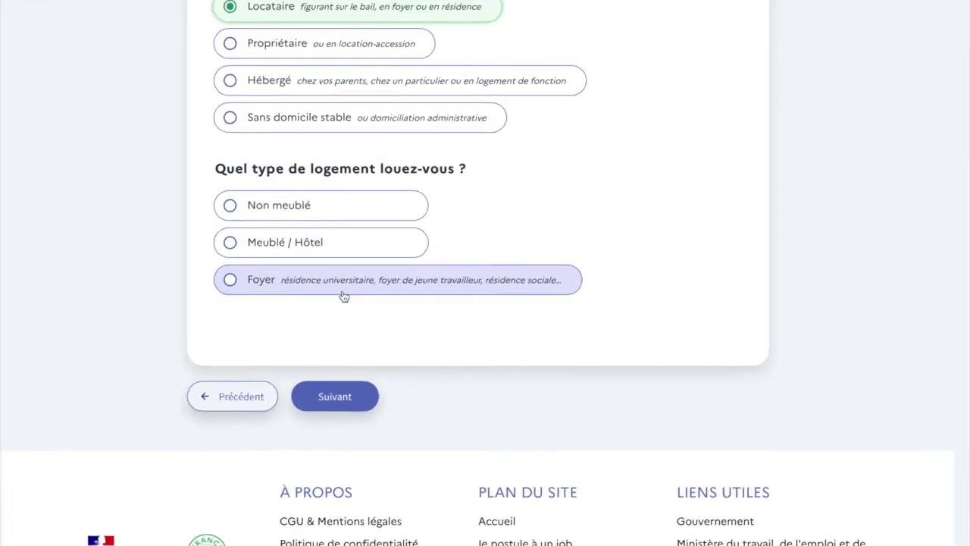
{"action": "left_click", "coordinate": [296, 282]}
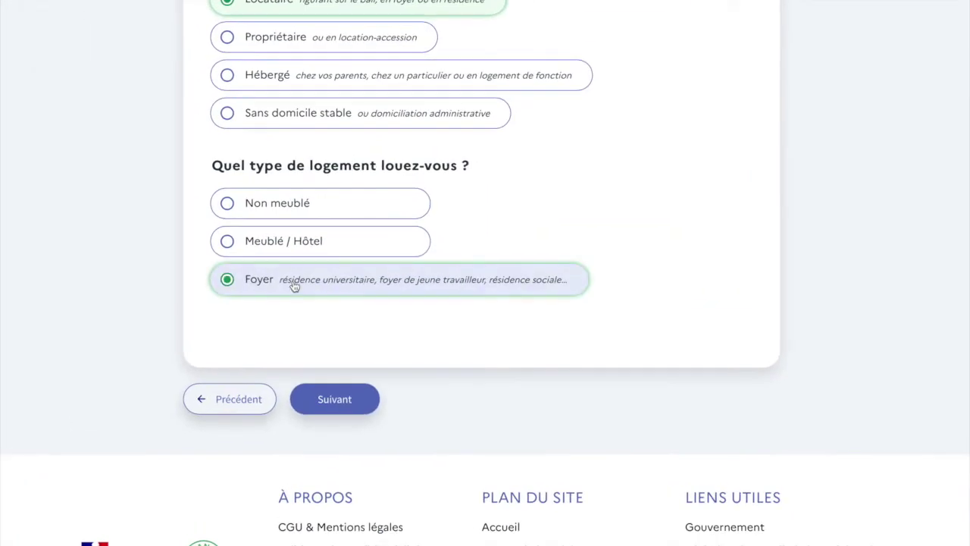
{"action": "left_click", "coordinate": [319, 415]}
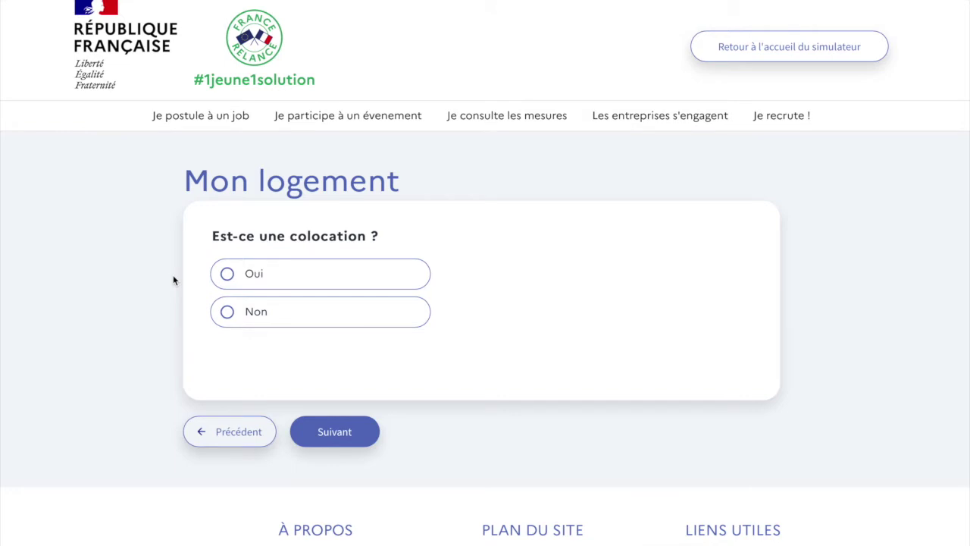
Answer "Non" to the housing questions about colocation, single room and direct kinship with the landlord, submitting each one
{"action": "left_click", "coordinate": [279, 317]}
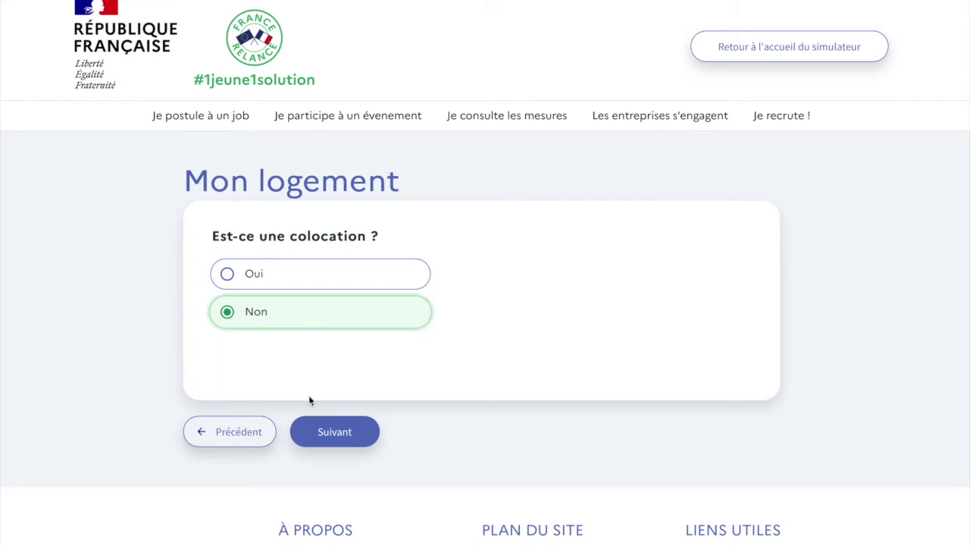
{"action": "left_click", "coordinate": [330, 431]}
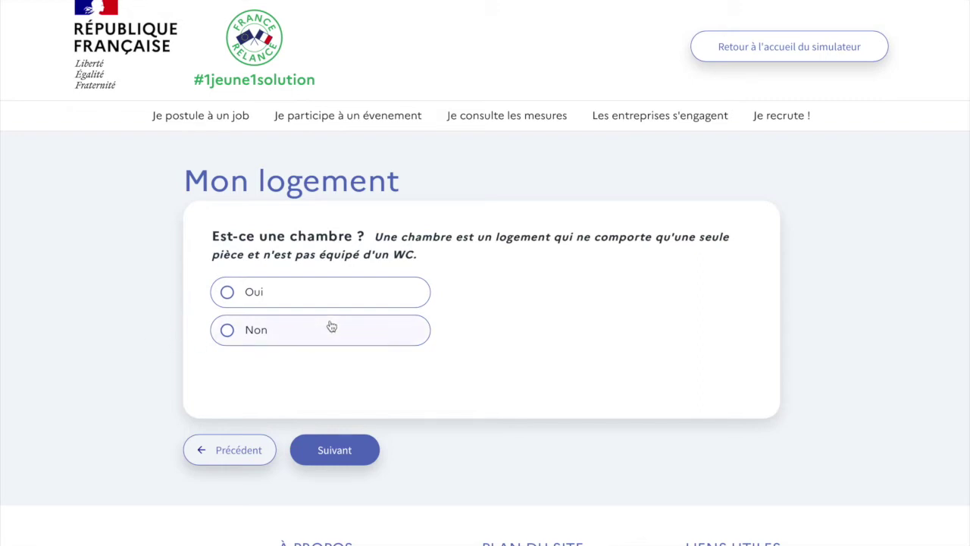
{"action": "left_click", "coordinate": [372, 334]}
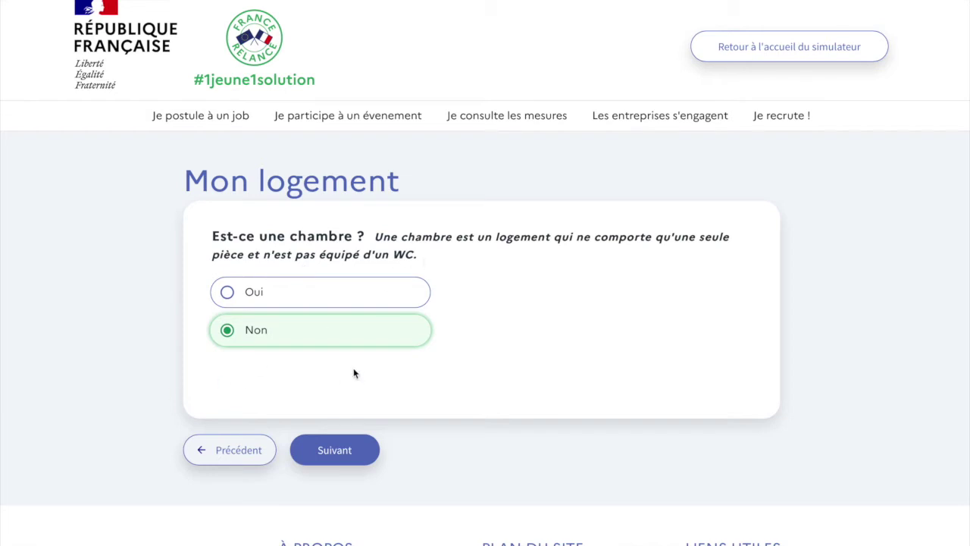
{"action": "left_click", "coordinate": [331, 455]}
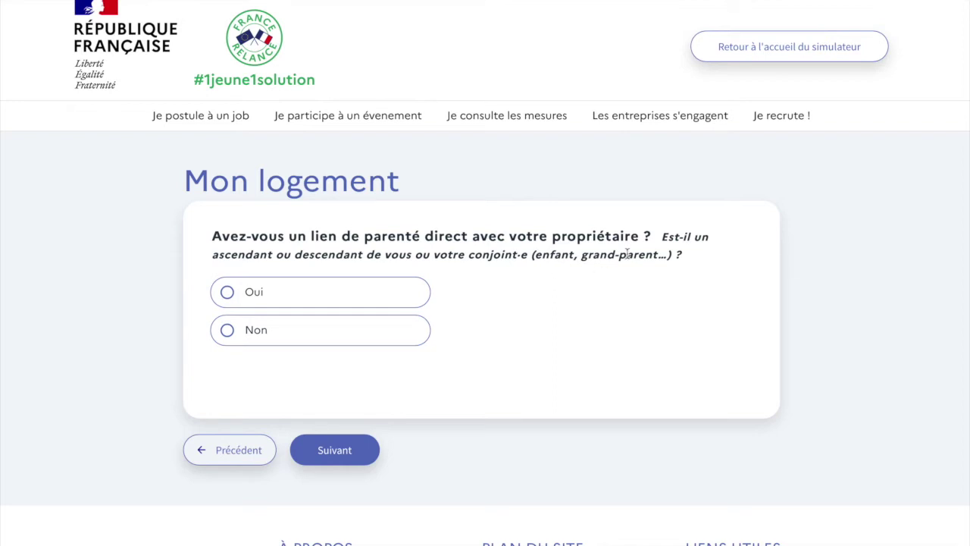
{"action": "left_click", "coordinate": [280, 339]}
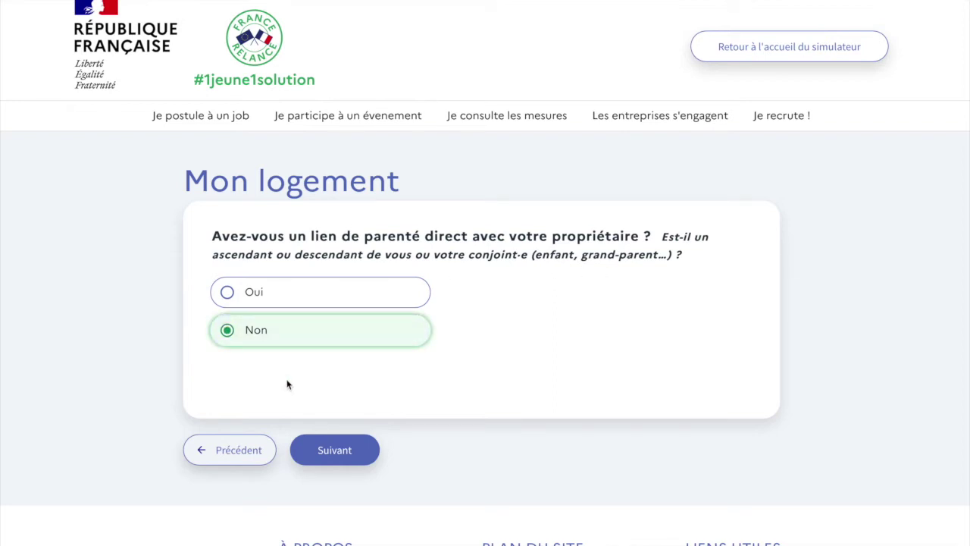
{"action": "left_click", "coordinate": [341, 455]}
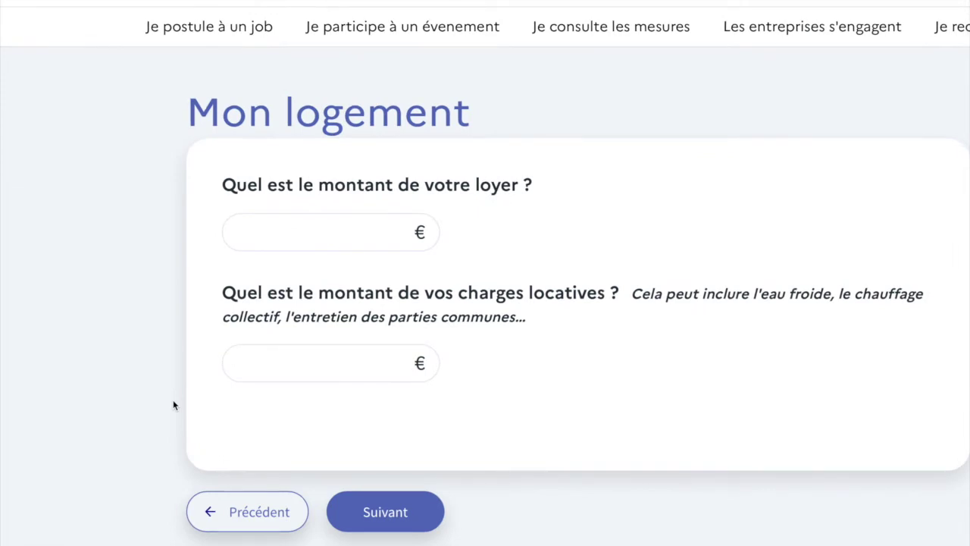
Enter a rent of 250 € and rental charges of 185 €
{"action": "left_click", "coordinate": [271, 228]}
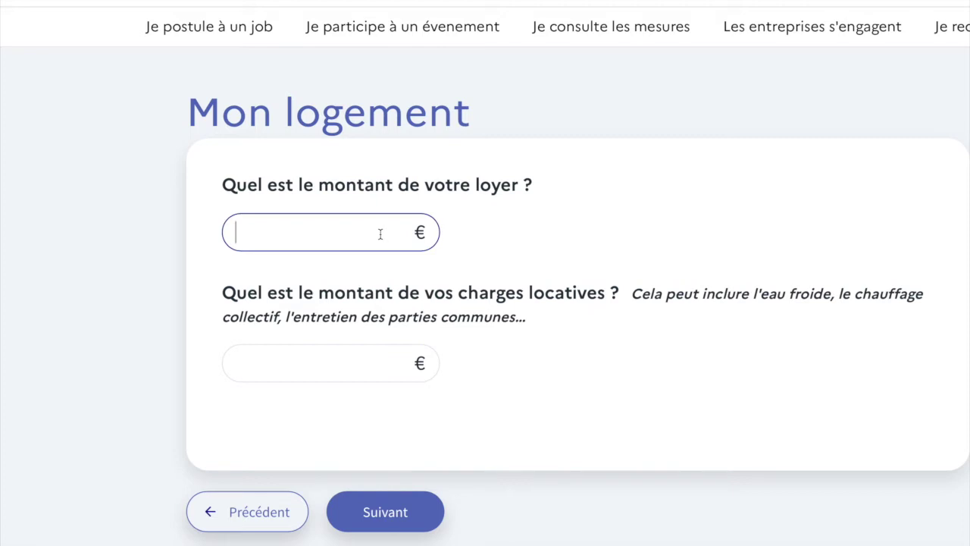
{"action": "type", "text": "250"}
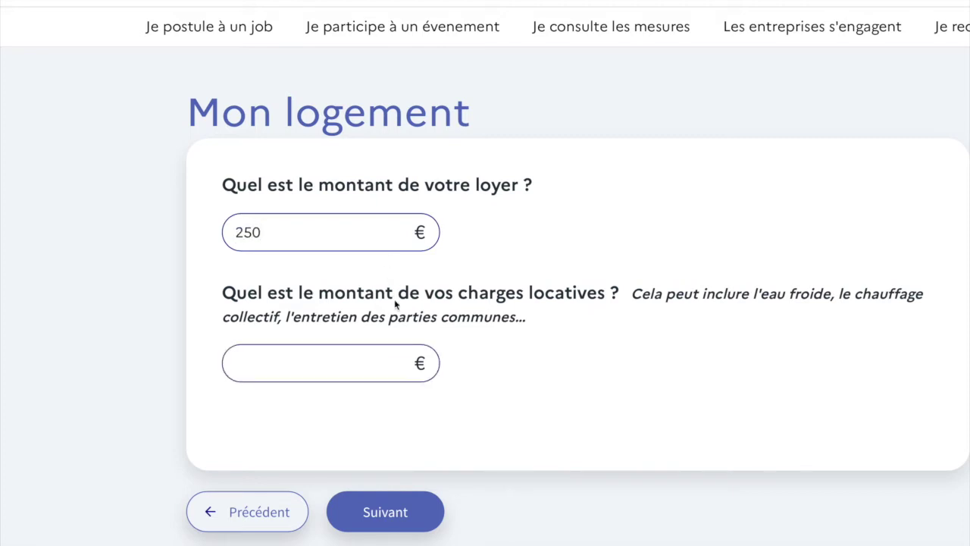
{"action": "left_click", "coordinate": [326, 372]}
{"action": "type", "text": "185"}
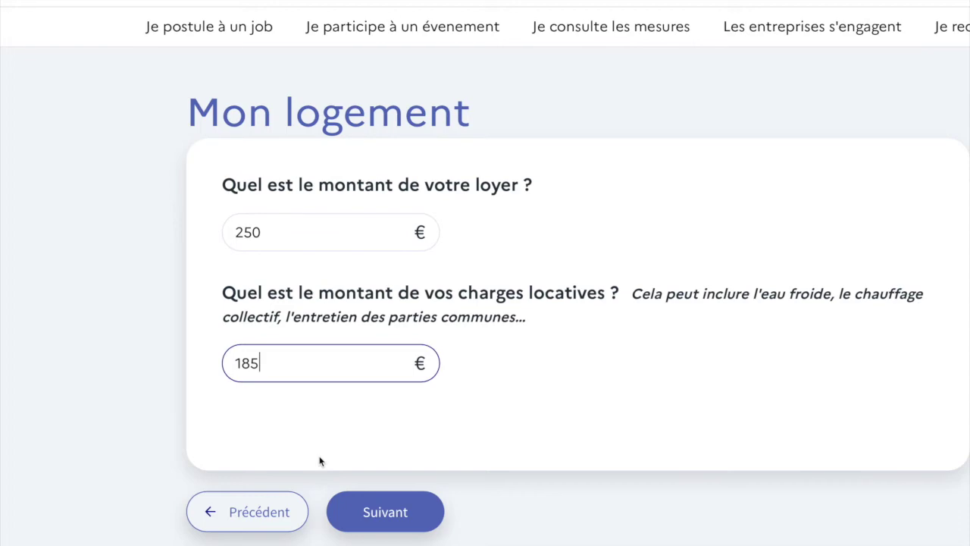
Set the postal code to 75015 and answer "Non" to having lived in Paris at least 3 years since May 2016, submitting each page
{"action": "left_click", "coordinate": [369, 513]}
{"action": "left_click", "coordinate": [325, 364]}
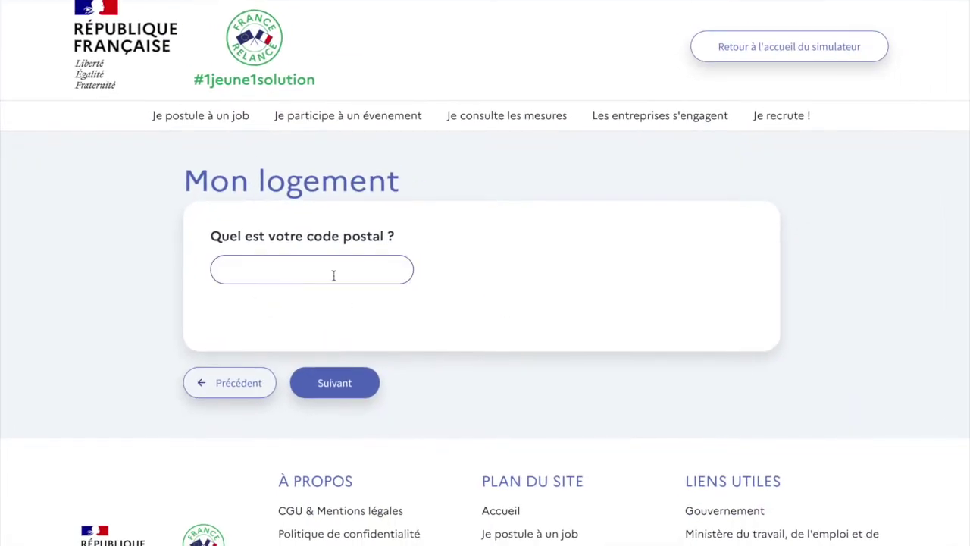
{"action": "type", "text": "75015"}
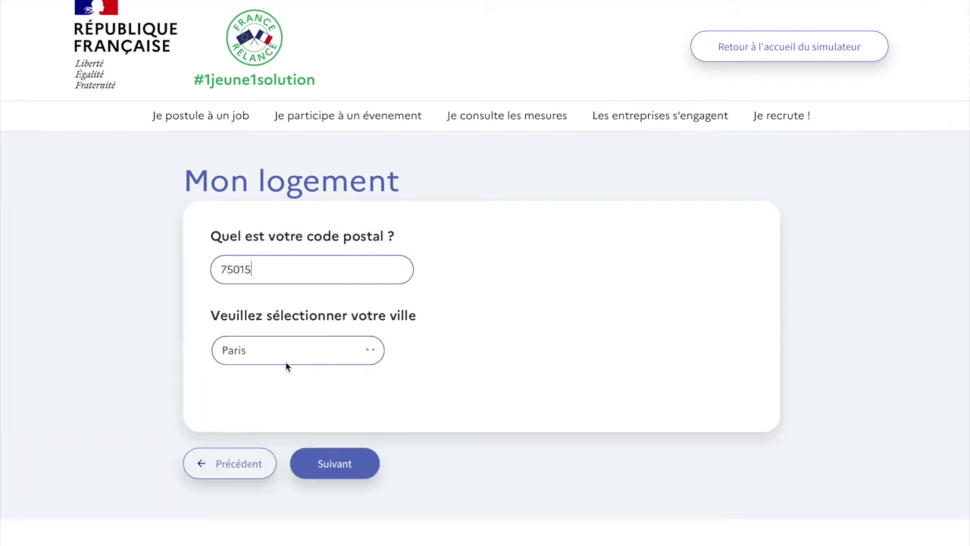
{"action": "left_click", "coordinate": [336, 463]}
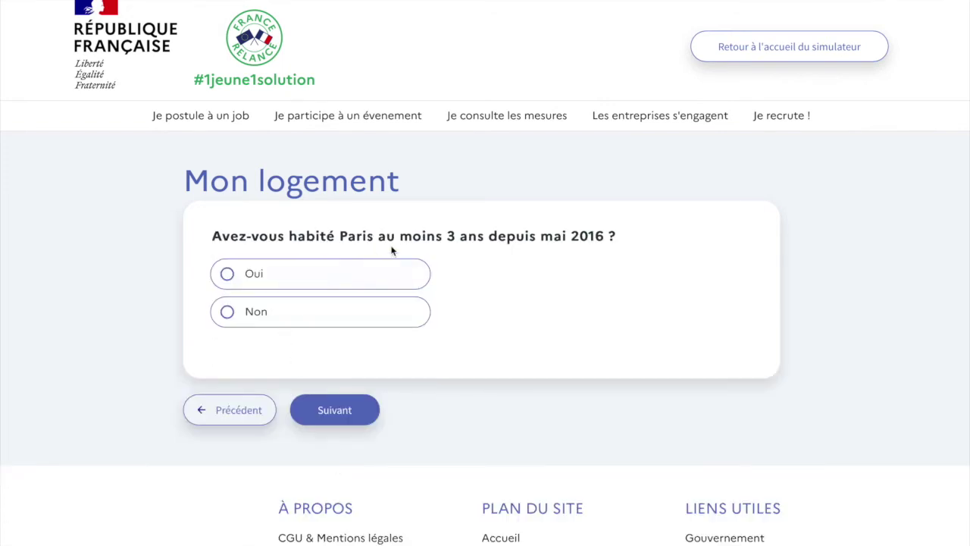
{"action": "left_click", "coordinate": [359, 313]}
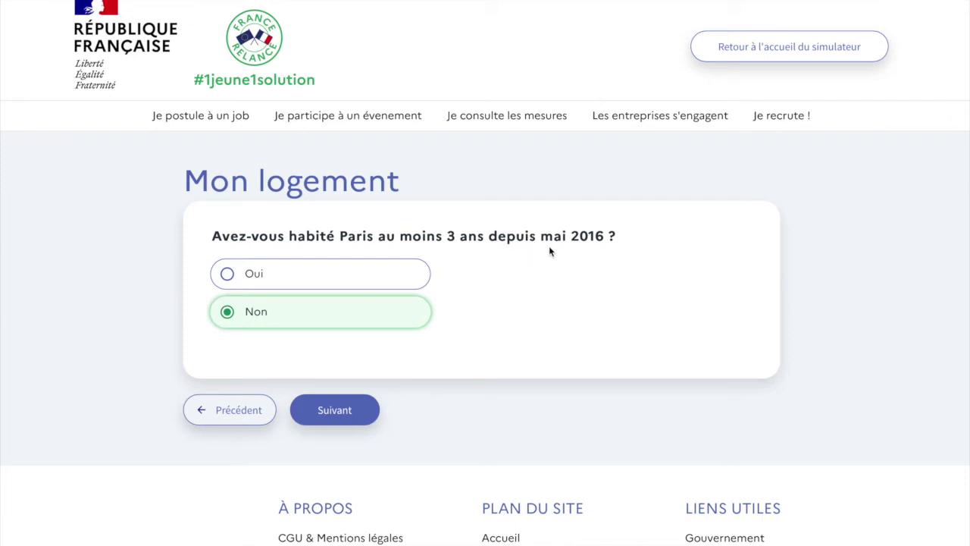
{"action": "left_click", "coordinate": [334, 409]}
Select "Bourse de l'enseignement supérieur" among the other types of income received since May 2020
{"action": "scroll", "coordinate": [142, 402], "scroll_direction": "down", "scroll_amount": 2}
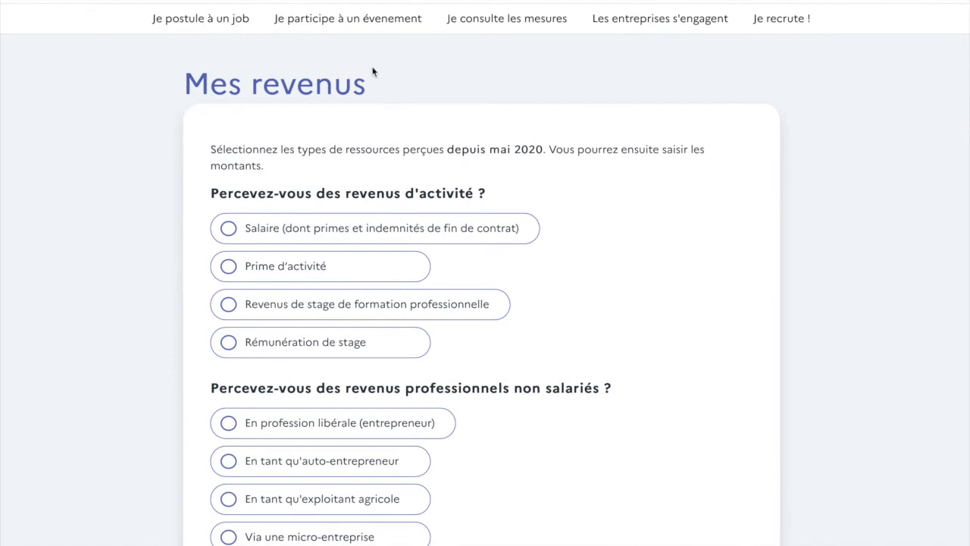
{"action": "scroll", "coordinate": [143, 227], "scroll_direction": "down", "scroll_amount": 1}
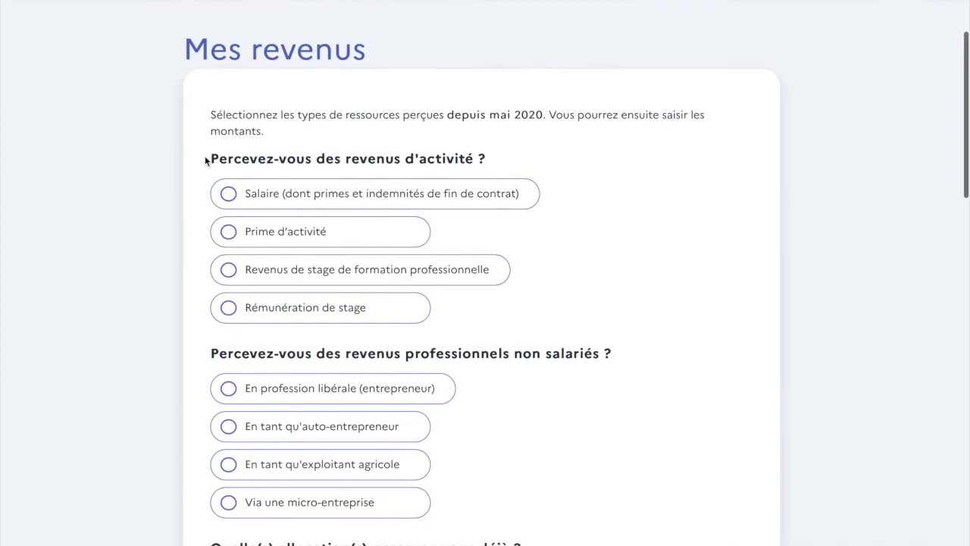
{"action": "scroll", "coordinate": [165, 457], "scroll_direction": "down", "scroll_amount": 2}
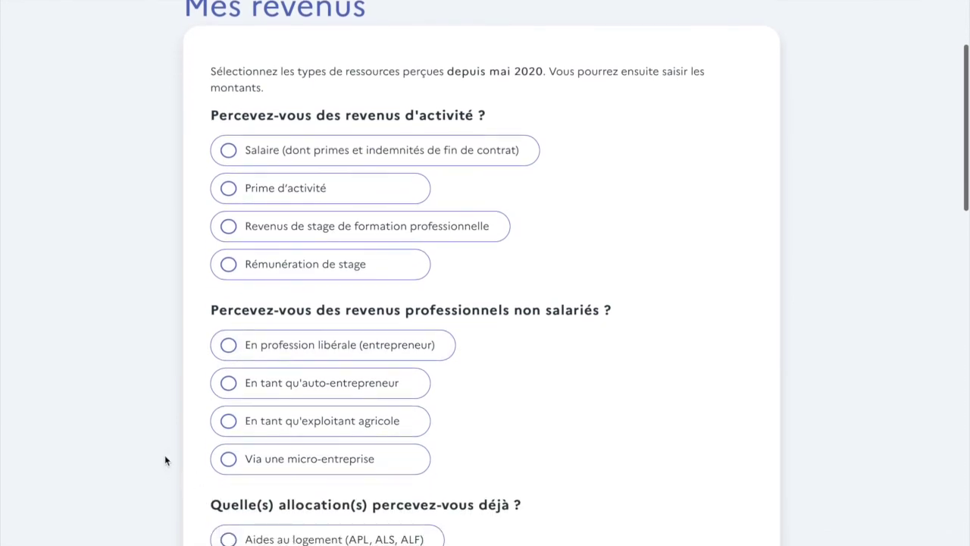
{"action": "scroll", "coordinate": [165, 460], "scroll_direction": "down", "scroll_amount": 10}
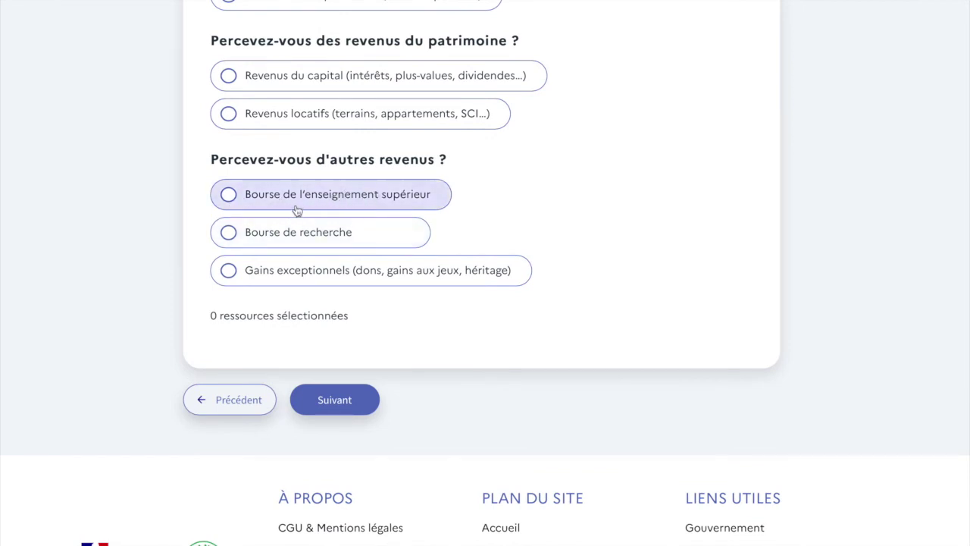
{"action": "left_click", "coordinate": [322, 196]}
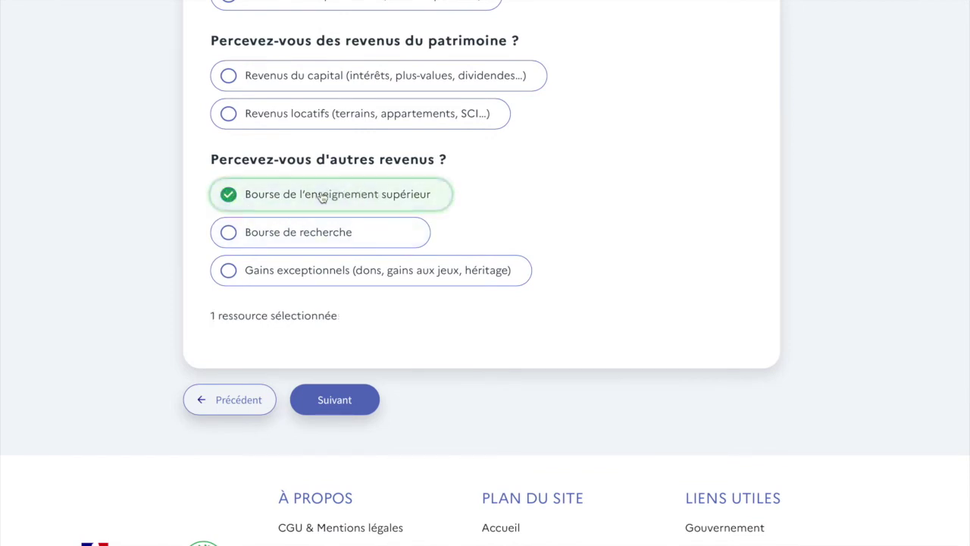
Review the remaining income, allowance and pension categories, and submit the income selection
{"action": "scroll", "coordinate": [209, 200], "scroll_direction": "up", "scroll_amount": 10}
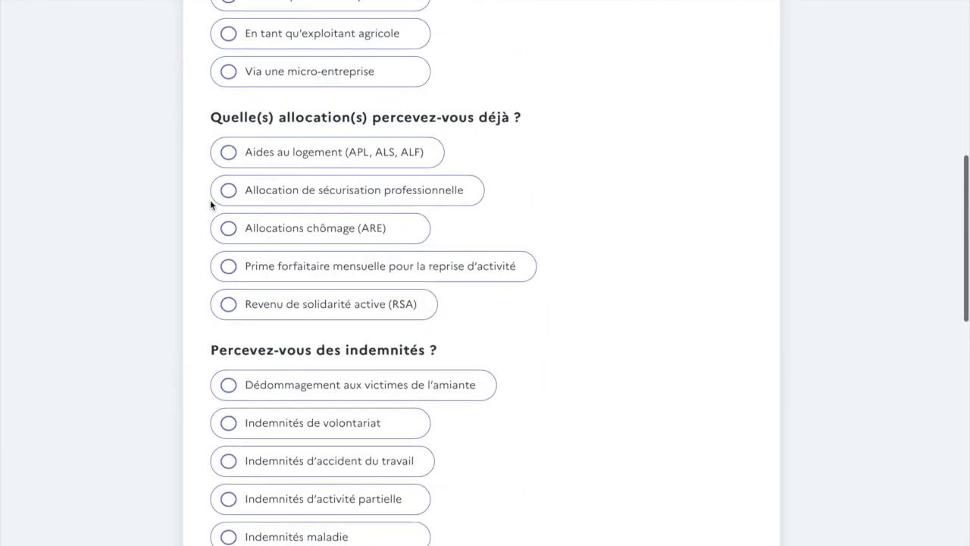
{"action": "scroll", "coordinate": [210, 199], "scroll_direction": "down", "scroll_amount": 1}
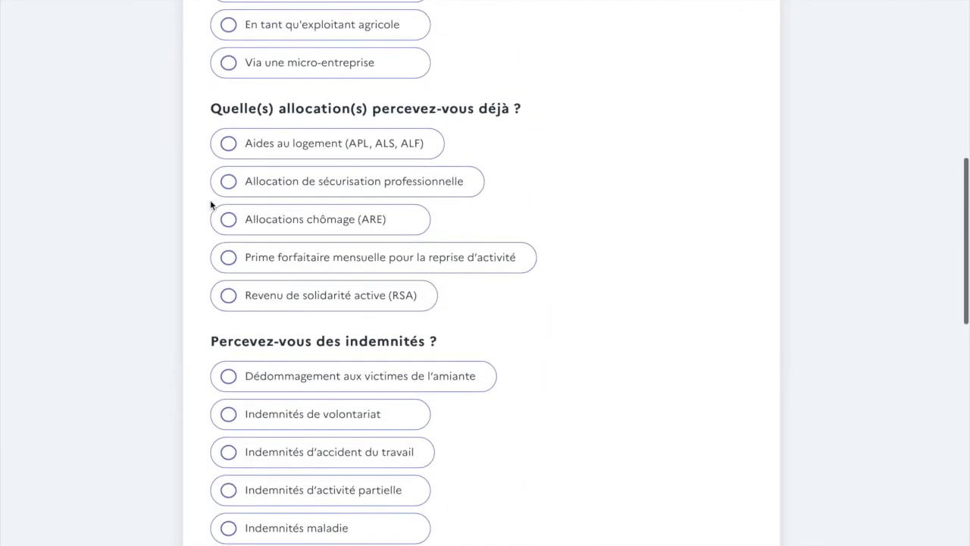
{"action": "scroll", "coordinate": [210, 203], "scroll_direction": "up", "scroll_amount": 2}
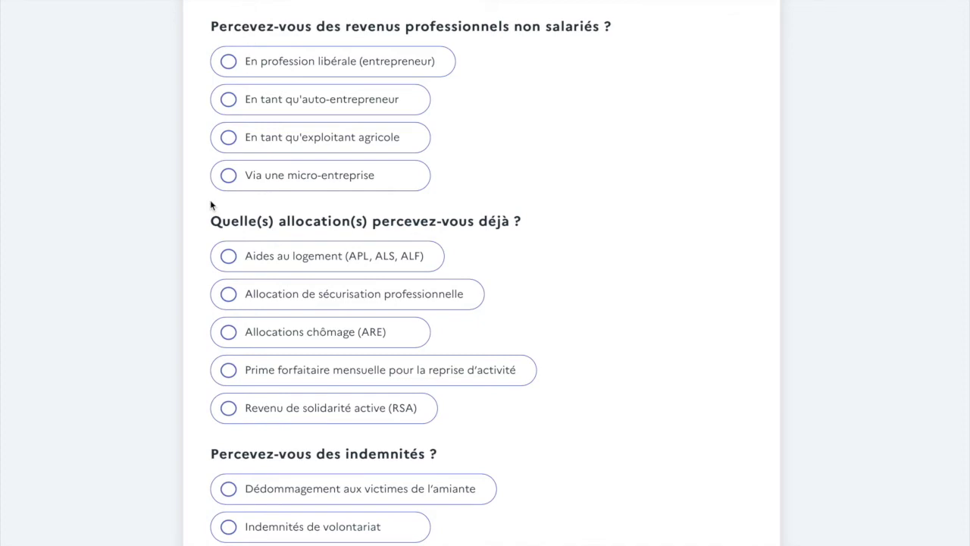
{"action": "scroll", "coordinate": [210, 199], "scroll_direction": "down", "scroll_amount": 7}
{"action": "scroll", "coordinate": [210, 199], "scroll_direction": "down", "scroll_amount": 3}
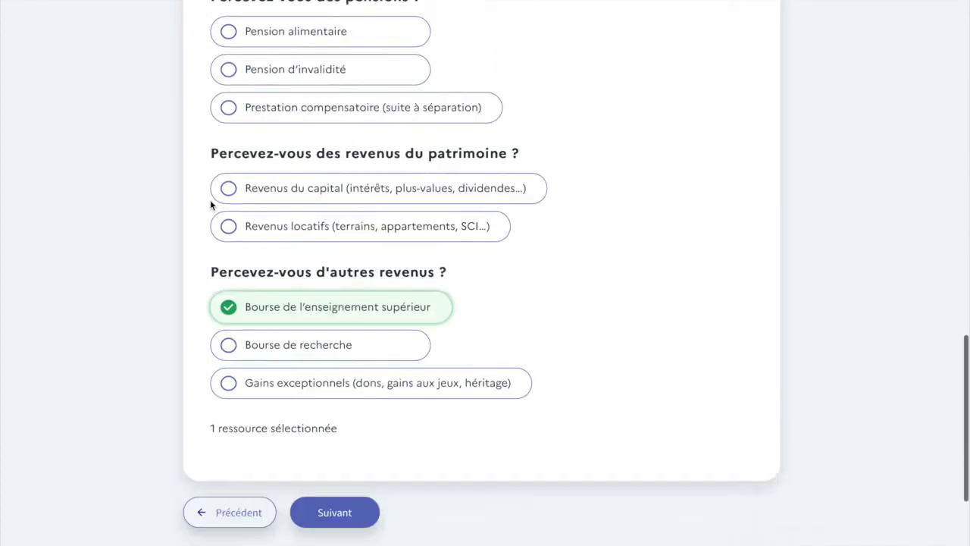
{"action": "scroll", "coordinate": [210, 205], "scroll_direction": "down", "scroll_amount": 4}
{"action": "scroll", "coordinate": [176, 148], "scroll_direction": "up", "scroll_amount": 1}
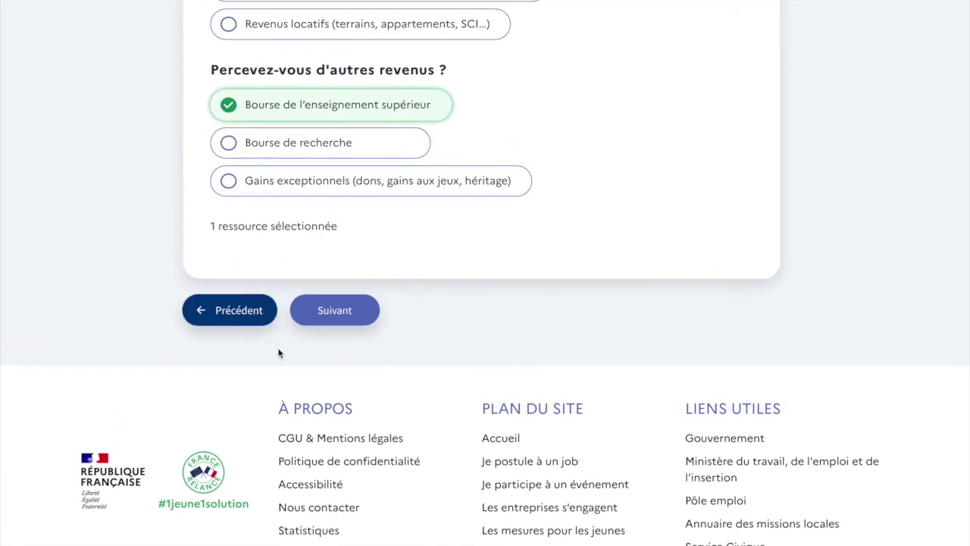
{"action": "left_click", "coordinate": [346, 313]}
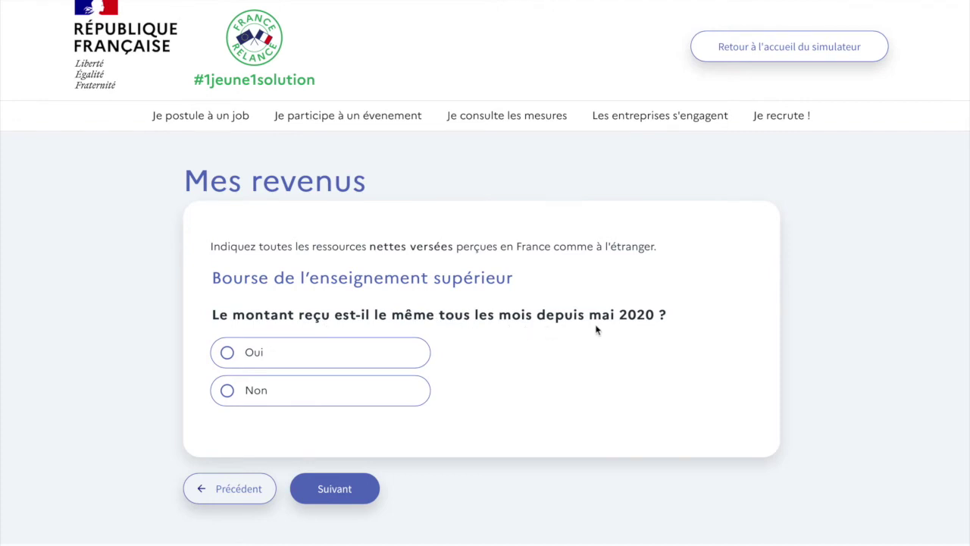
Declare the higher-education grant as the same every month, with a net monthly amount of 900, and submit it
{"action": "left_click", "coordinate": [311, 367]}
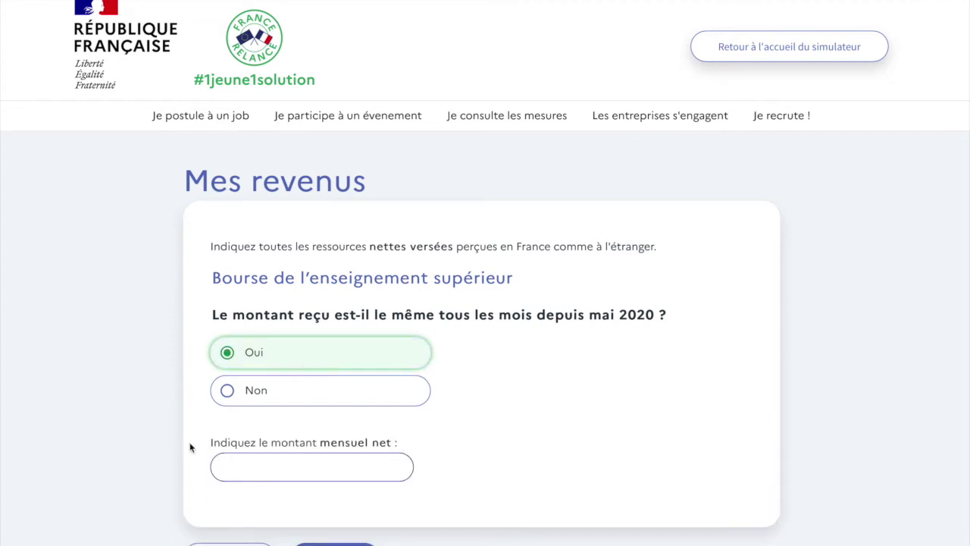
{"action": "scroll", "coordinate": [142, 432], "scroll_direction": "down", "scroll_amount": 2}
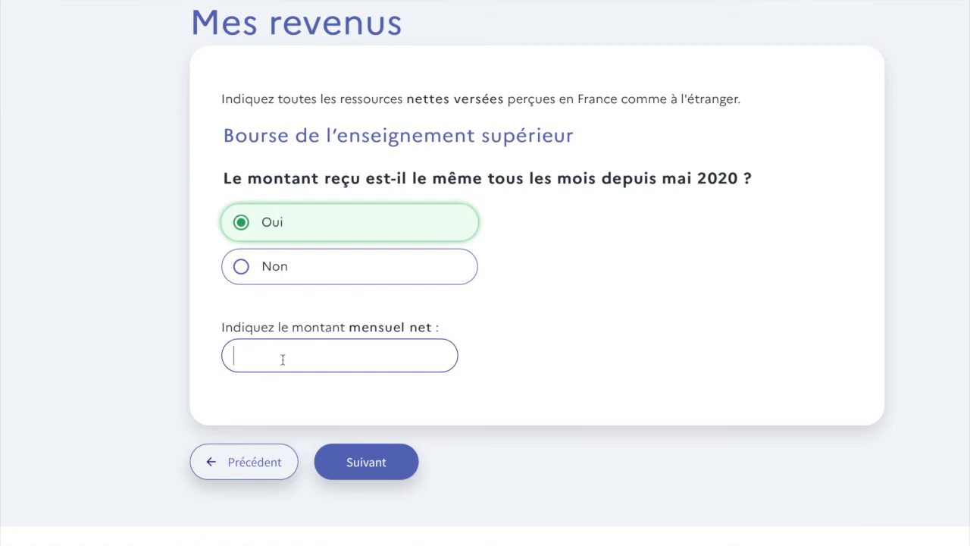
{"action": "type", "text": "900"}
{"action": "left_click", "coordinate": [359, 479]}
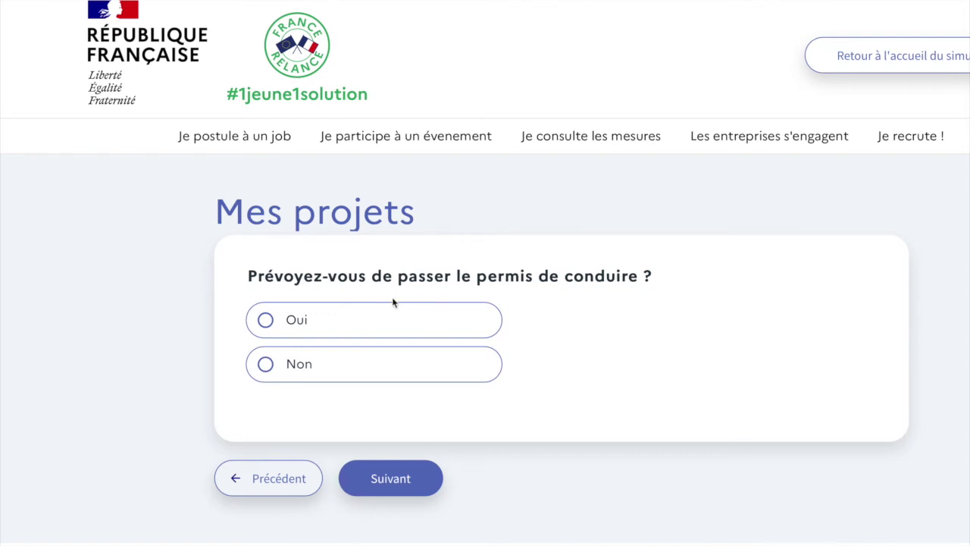
Answer "Non" to planning a driving licence and to studying outside the academic region next year, submitting both answers
{"action": "left_click", "coordinate": [331, 372]}
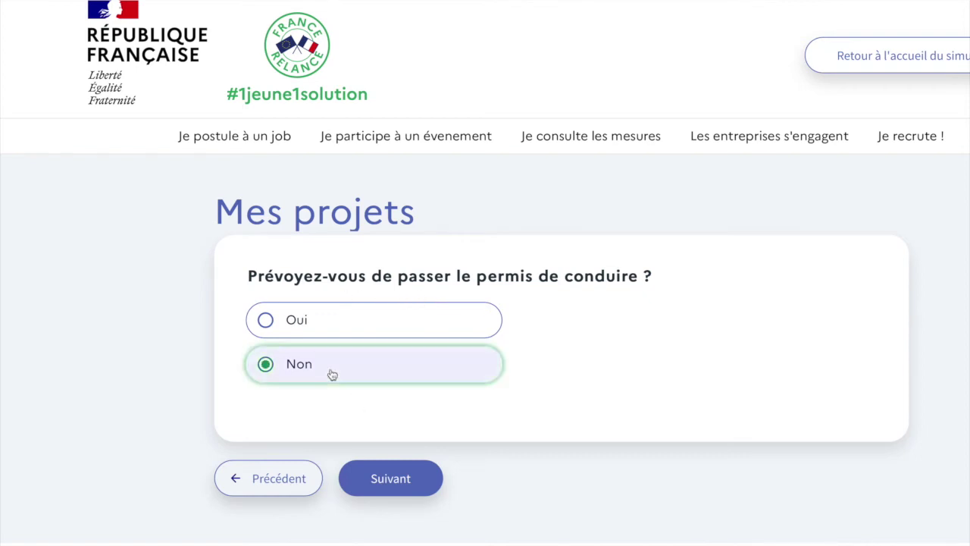
{"action": "left_click", "coordinate": [381, 480]}
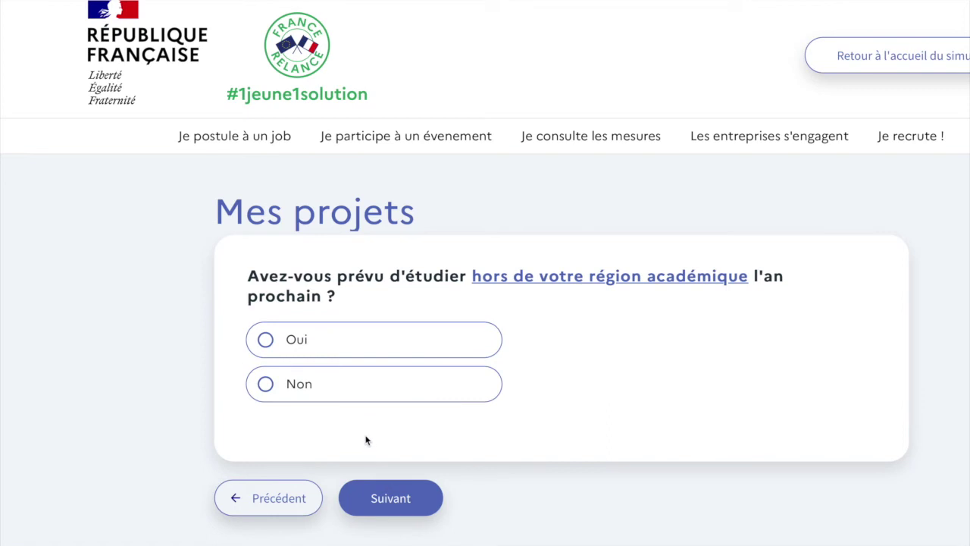
{"action": "left_click", "coordinate": [308, 388]}
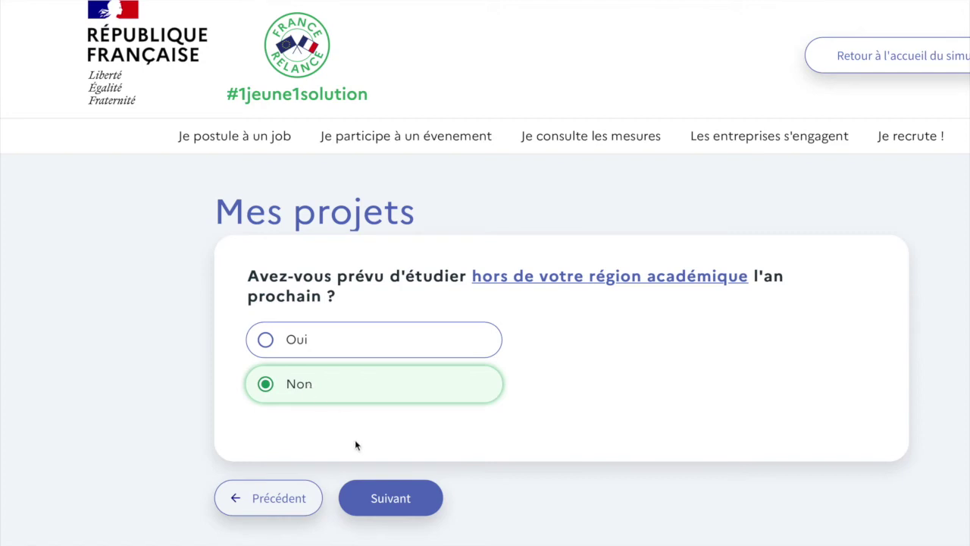
{"action": "left_click", "coordinate": [390, 503]}
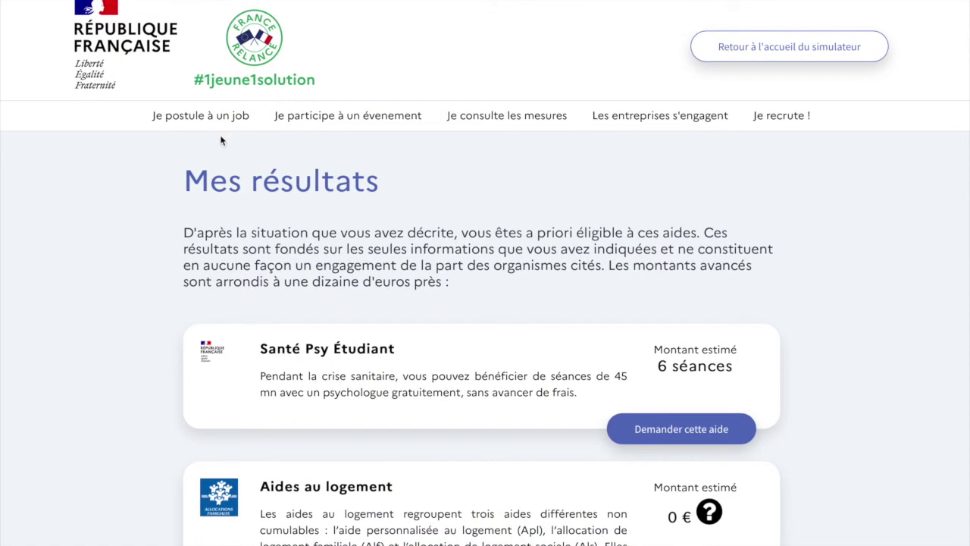
Examine the simulation results for the Santé Psy Étudiant and Aides au logement benefits and their estimated amounts
{"action": "scroll", "coordinate": [152, 221], "scroll_direction": "down", "scroll_amount": 1}
{"action": "scroll", "coordinate": [152, 225], "scroll_direction": "down", "scroll_amount": 2}
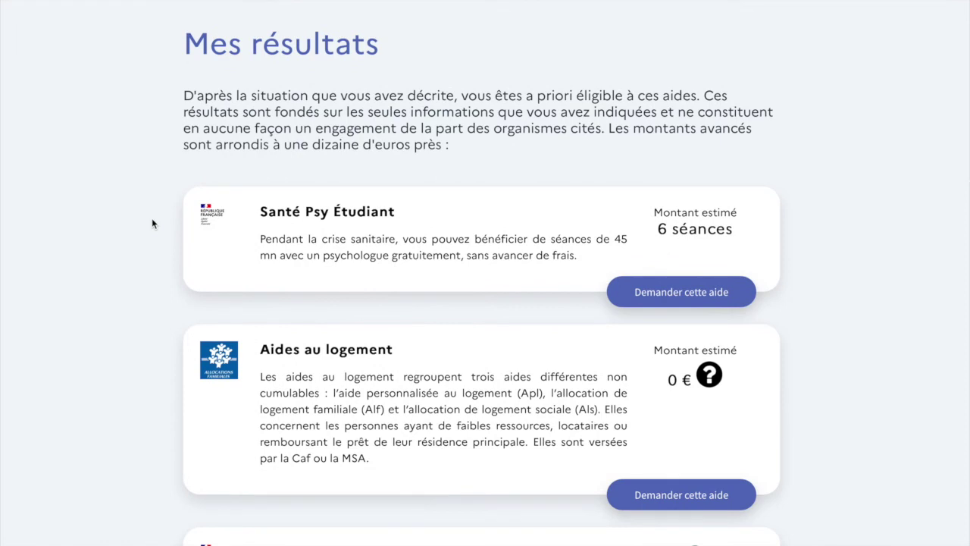
{"action": "scroll", "coordinate": [152, 224], "scroll_direction": "down", "scroll_amount": 1}
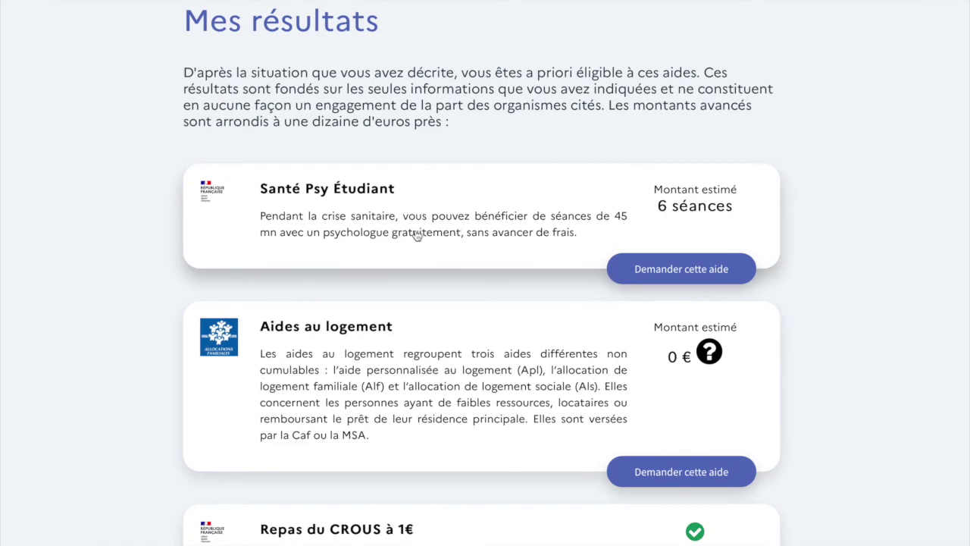
{"action": "scroll", "coordinate": [339, 275], "scroll_direction": "up", "scroll_amount": 1}
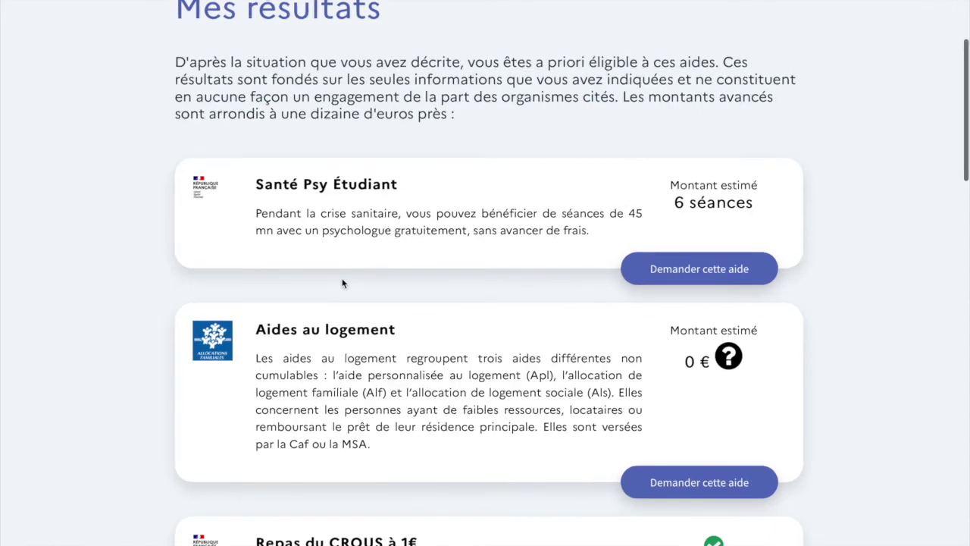
{"action": "scroll", "coordinate": [367, 291], "scroll_direction": "up", "scroll_amount": 2}
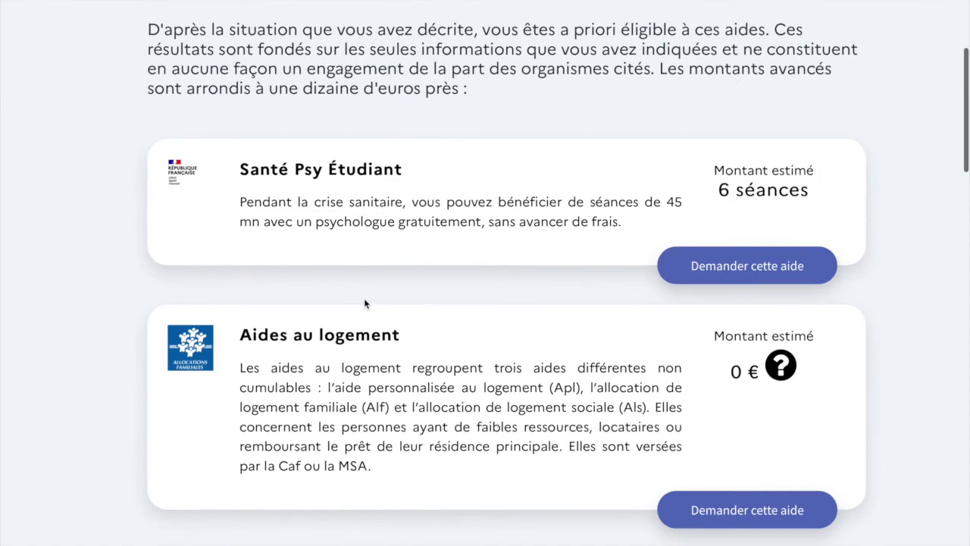
{"action": "scroll", "coordinate": [375, 311], "scroll_direction": "up", "scroll_amount": 1}
{"action": "scroll", "coordinate": [383, 316], "scroll_direction": "up", "scroll_amount": 1}
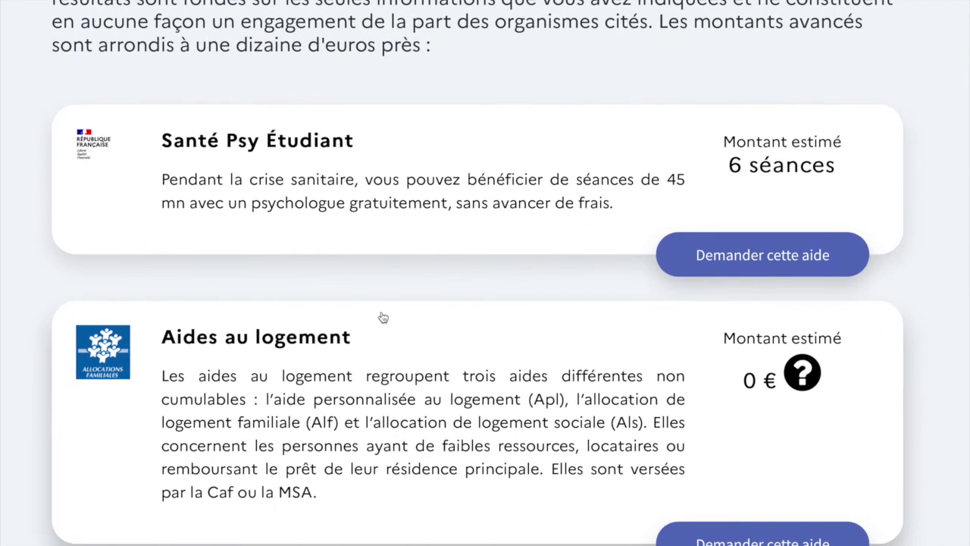
{"action": "scroll", "coordinate": [383, 317], "scroll_direction": "down", "scroll_amount": 3}
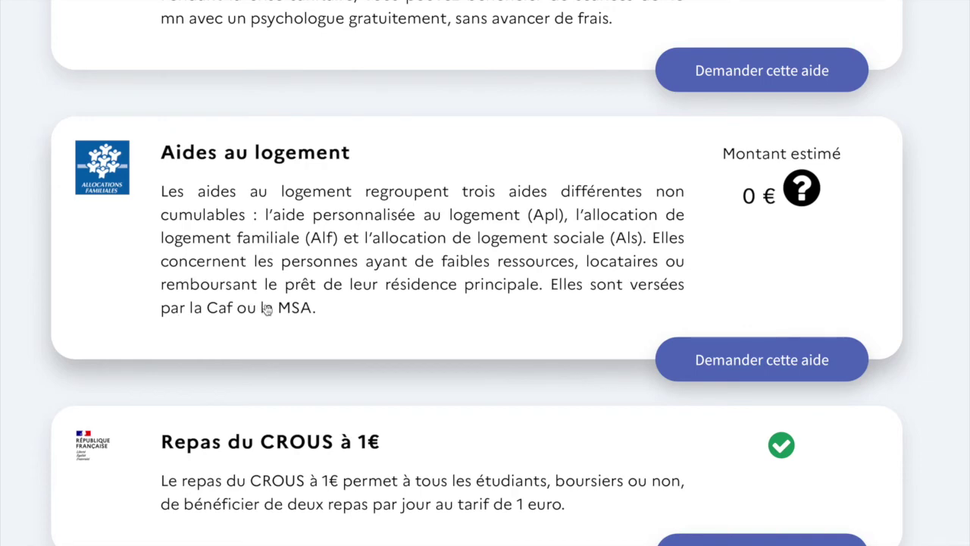
{"action": "scroll", "coordinate": [265, 317], "scroll_direction": "up", "scroll_amount": 1}
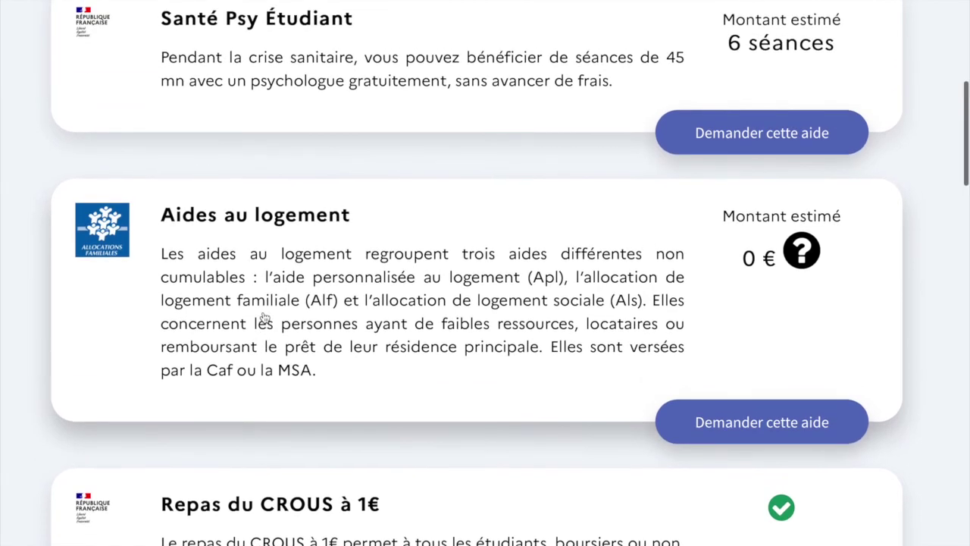
Review the remaining aids, from Repas du CROUS à 1€, Garantie Visale and Loca-Pass to Aide au maintien dans votre logement and Livret d'épargne populaire
{"action": "scroll", "coordinate": [264, 316], "scroll_direction": "down", "scroll_amount": 5}
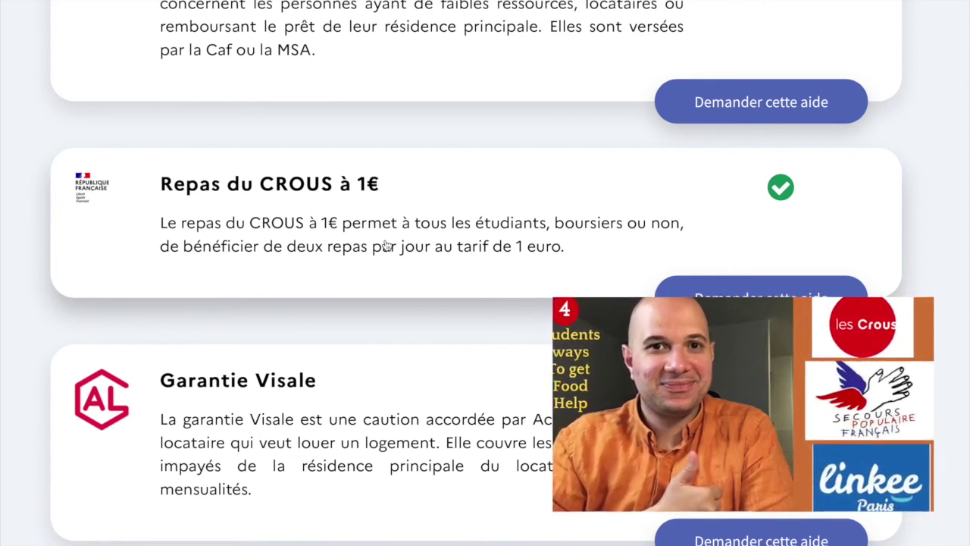
{"action": "scroll", "coordinate": [386, 245], "scroll_direction": "up", "scroll_amount": 1}
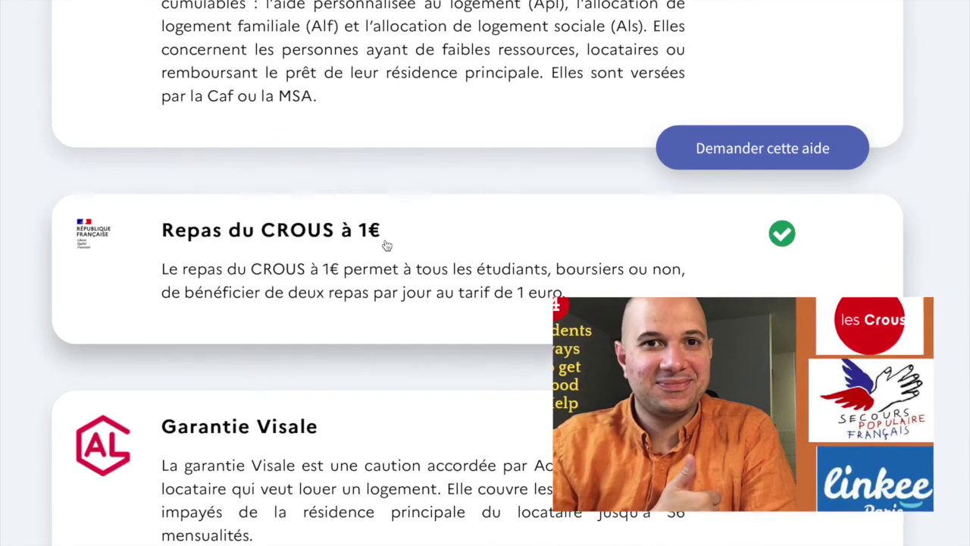
{"action": "scroll", "coordinate": [387, 245], "scroll_direction": "down", "scroll_amount": 5}
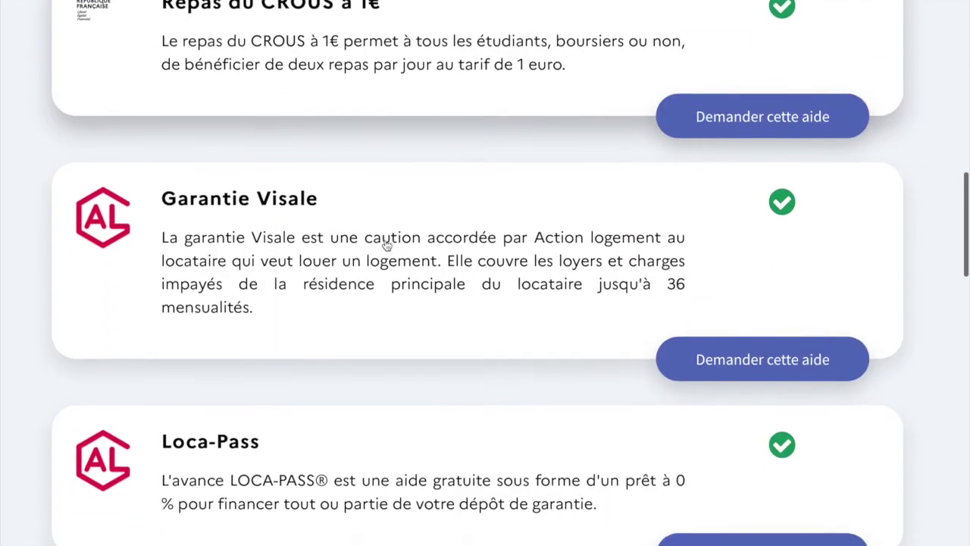
{"action": "scroll", "coordinate": [387, 244], "scroll_direction": "down", "scroll_amount": 1}
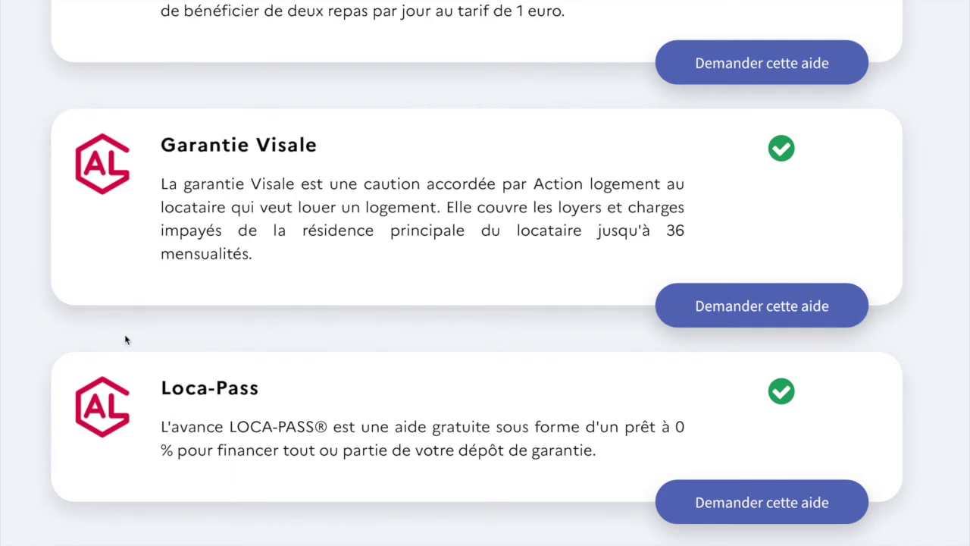
{"action": "scroll", "coordinate": [126, 338], "scroll_direction": "down", "scroll_amount": 2}
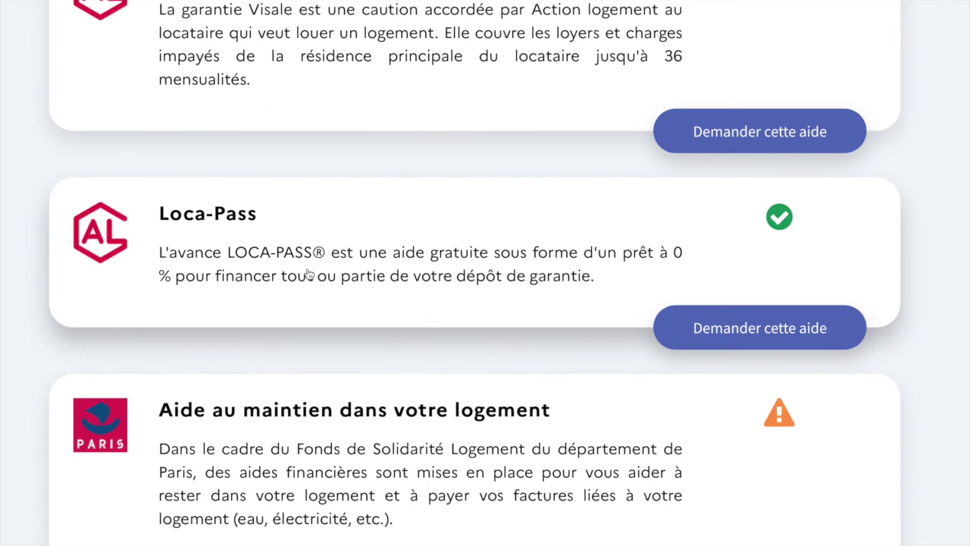
{"action": "scroll", "coordinate": [308, 275], "scroll_direction": "down", "scroll_amount": 1}
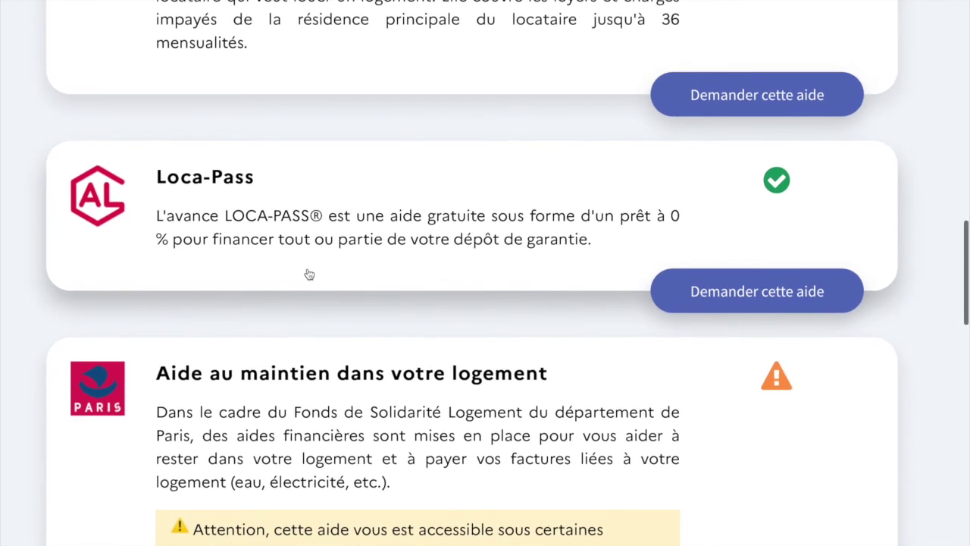
{"action": "scroll", "coordinate": [309, 275], "scroll_direction": "down", "scroll_amount": 3}
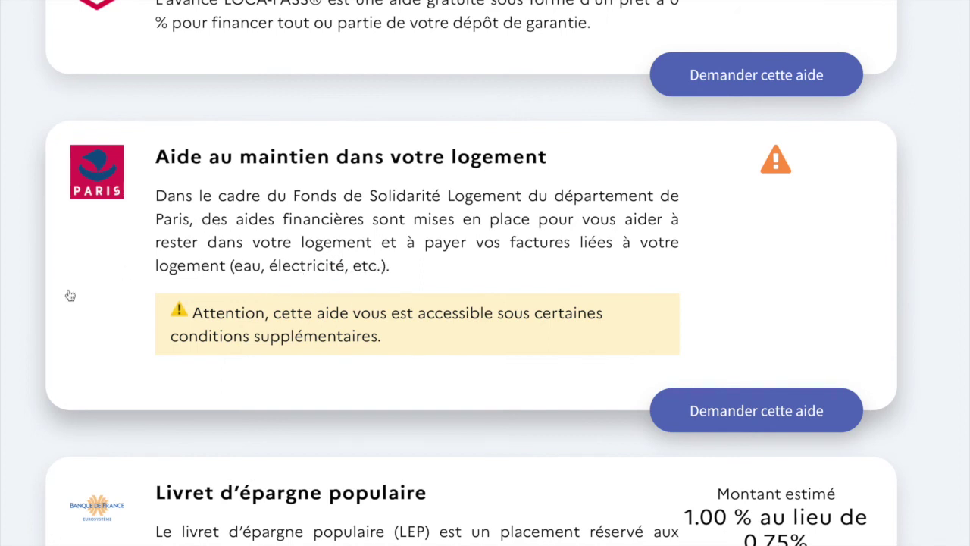
{"action": "scroll", "coordinate": [58, 310], "scroll_direction": "down", "scroll_amount": 1}
{"action": "scroll", "coordinate": [60, 310], "scroll_direction": "down", "scroll_amount": 4}
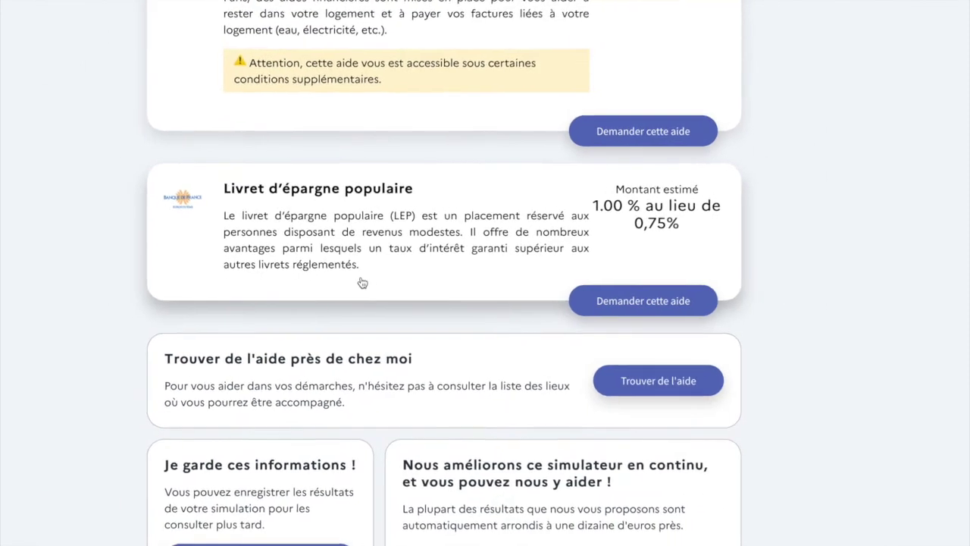
{"action": "scroll", "coordinate": [362, 283], "scroll_direction": "up", "scroll_amount": 3}
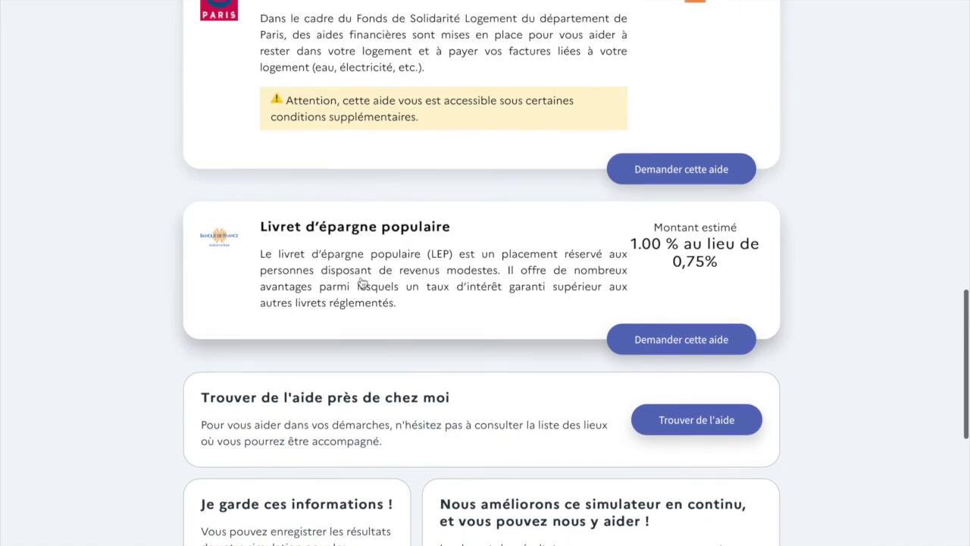
{"action": "scroll", "coordinate": [362, 283], "scroll_direction": "up", "scroll_amount": 15}
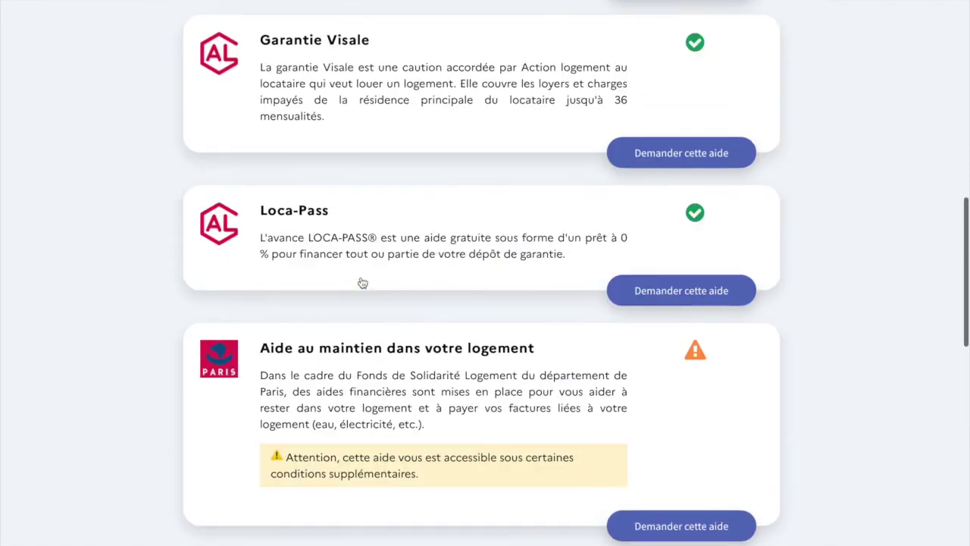